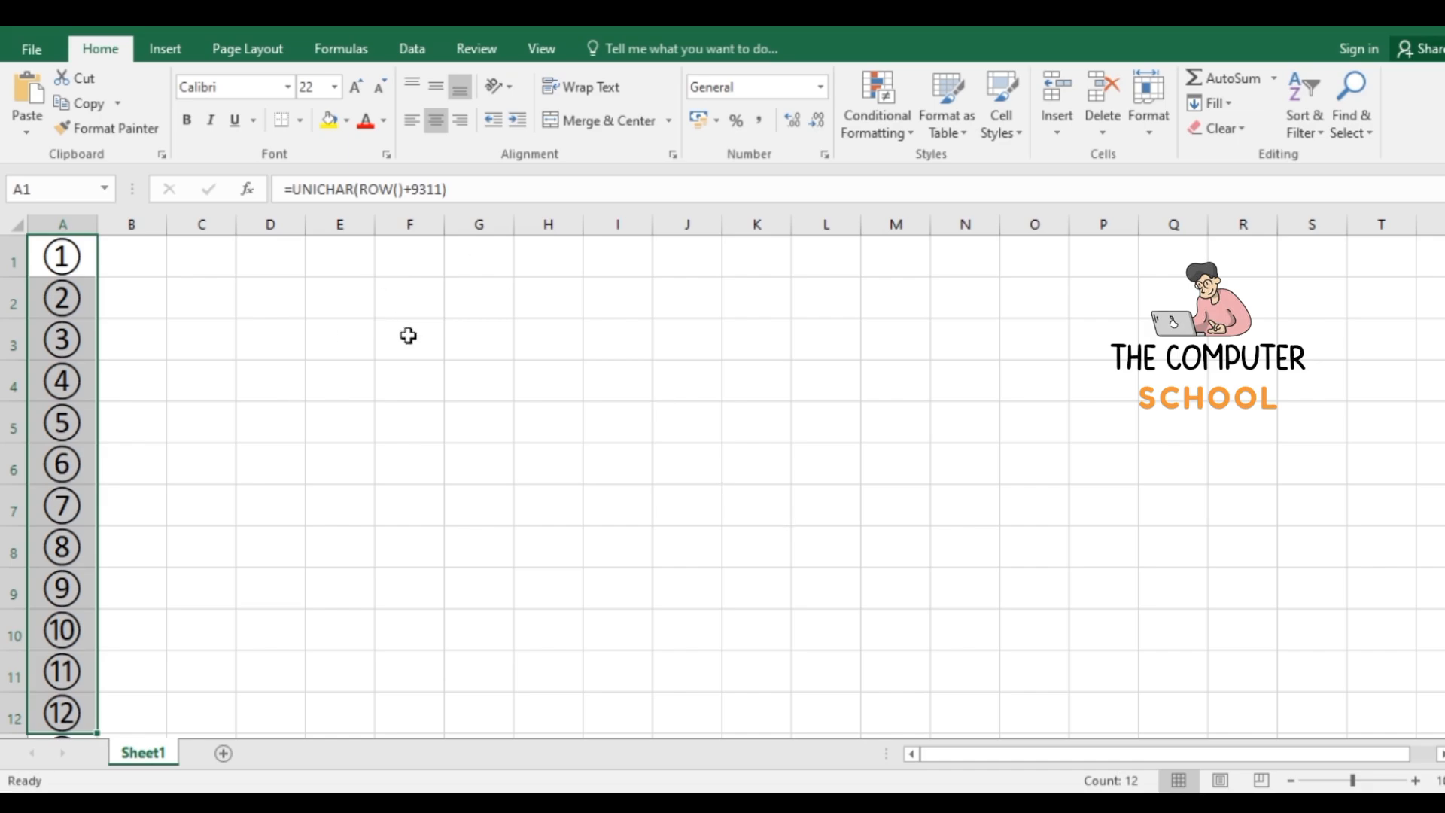
Enter the formula =UNICHAR(ROW()+9311) in cell F1, keeping F1 selected.
{"action": "left_click", "coordinate": [407, 259]}
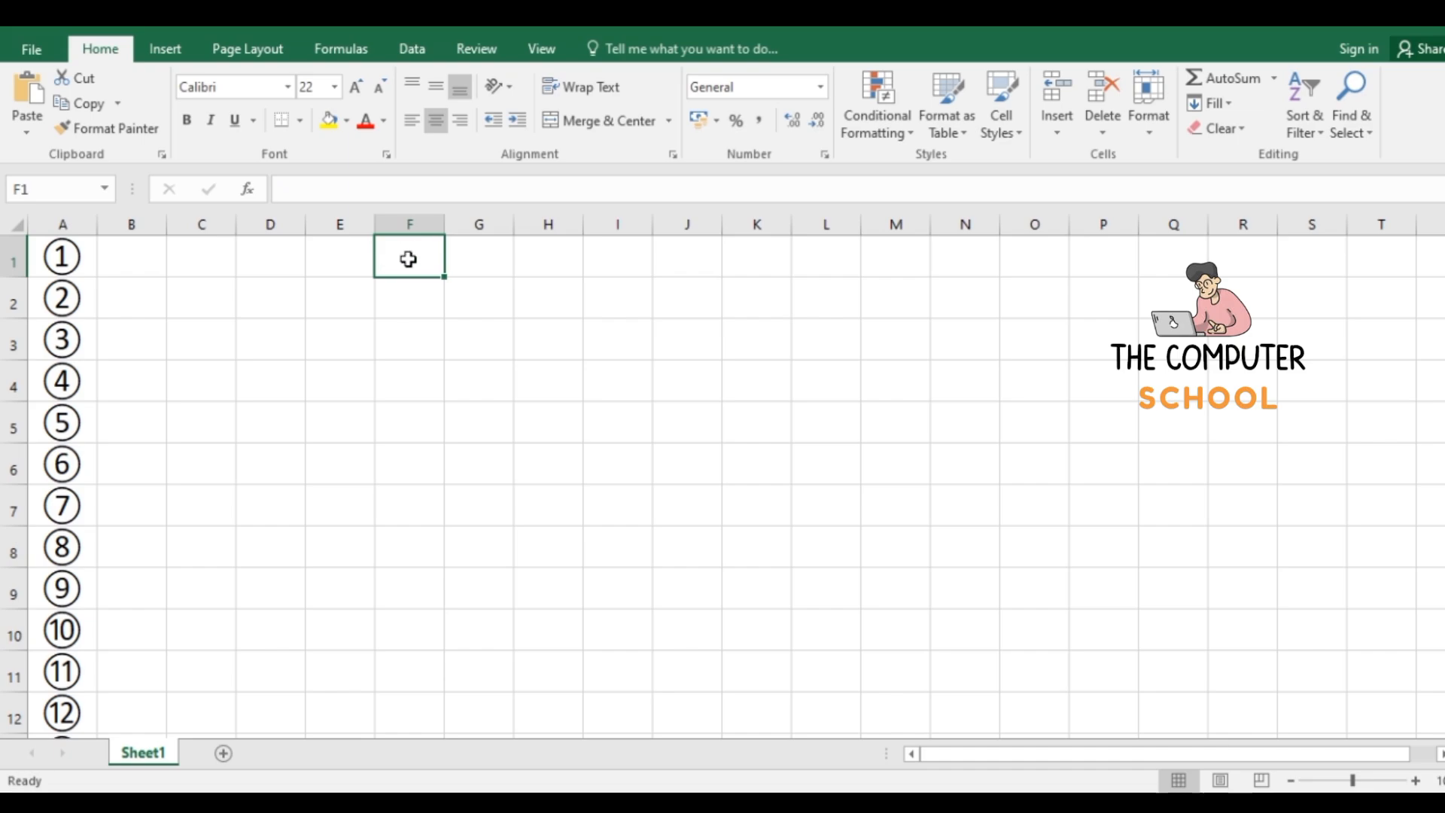
{"action": "type", "text": "="}
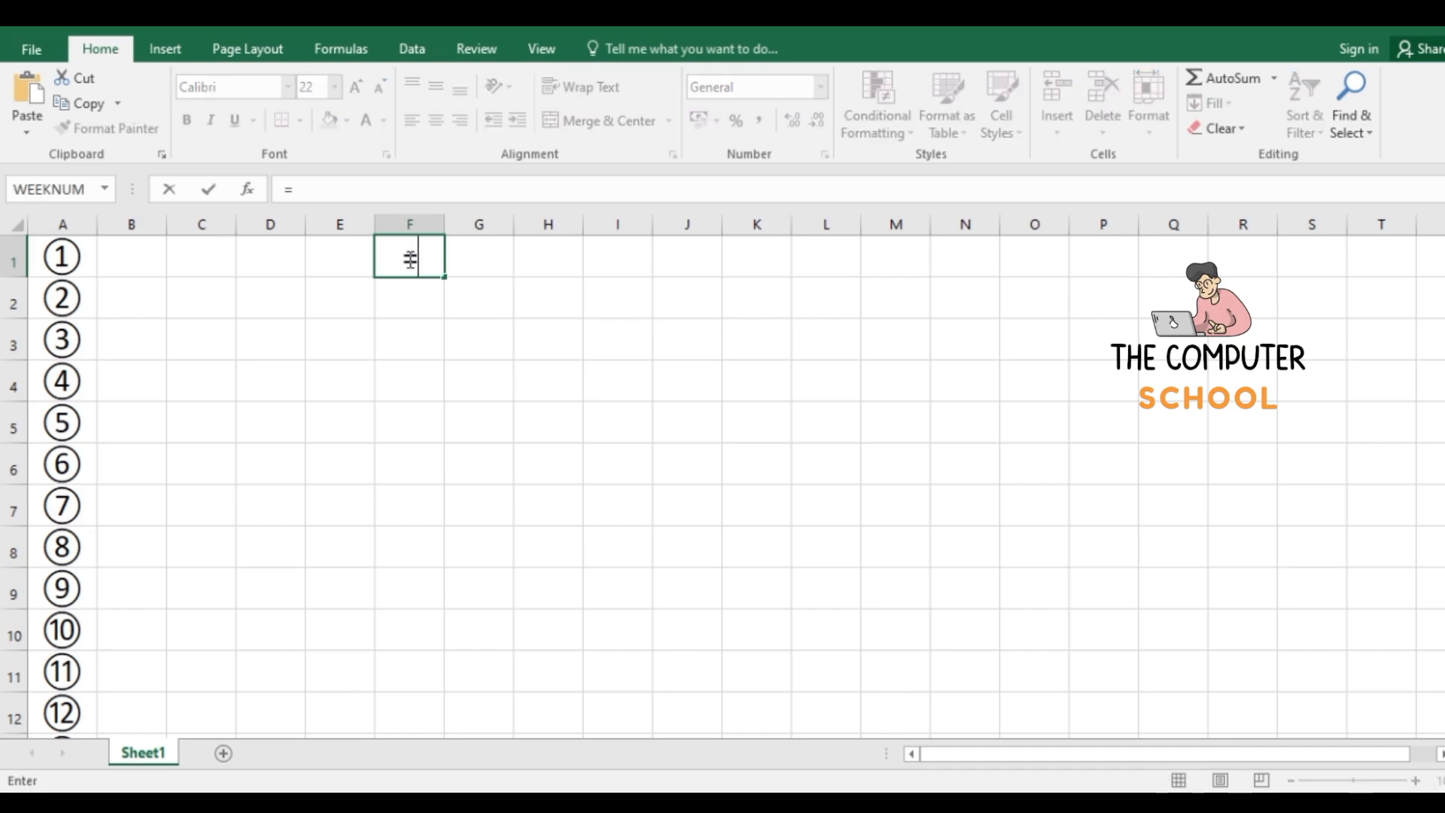
{"action": "type", "text": "un"}
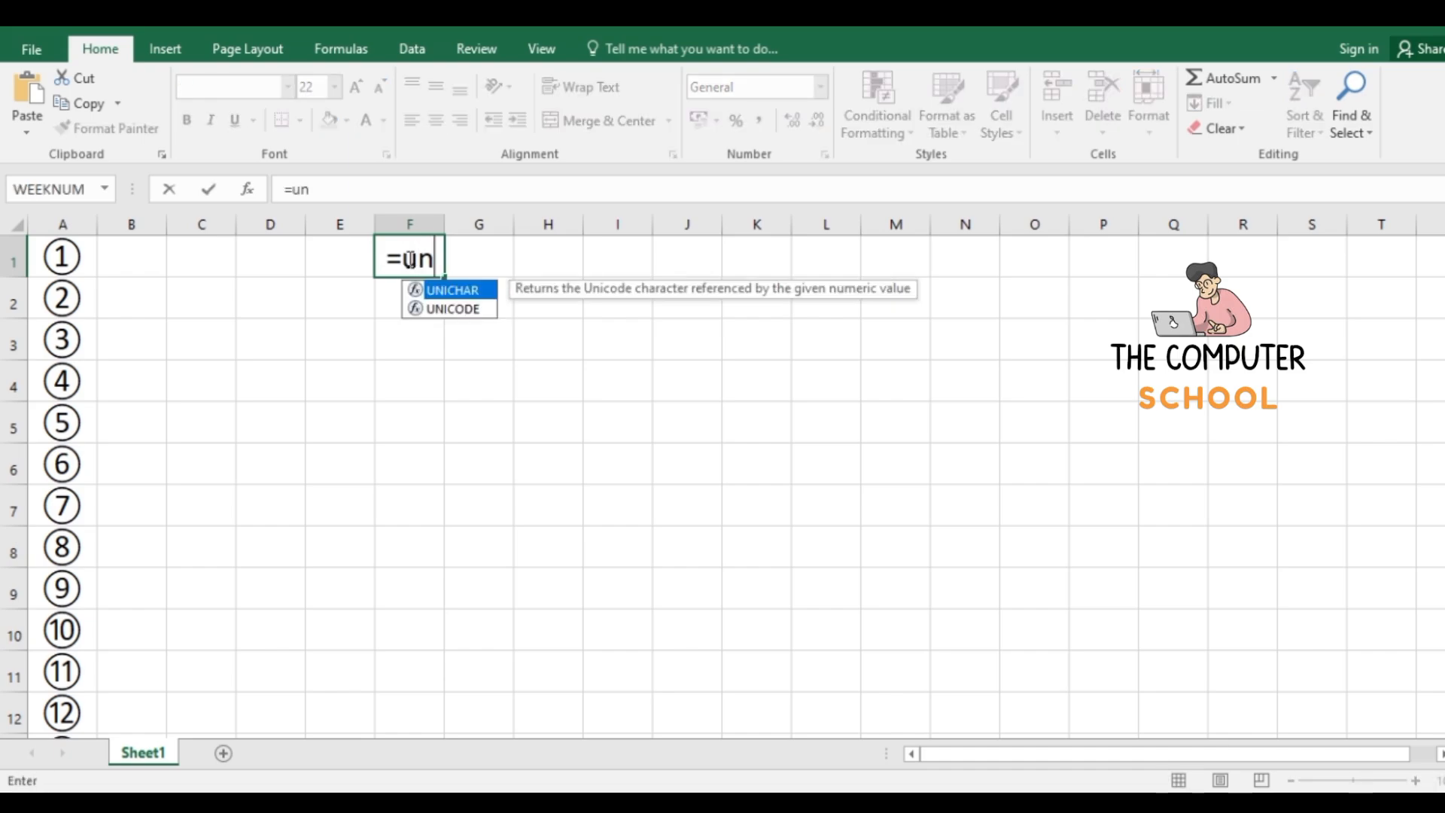
{"action": "type", "text": "ich"}
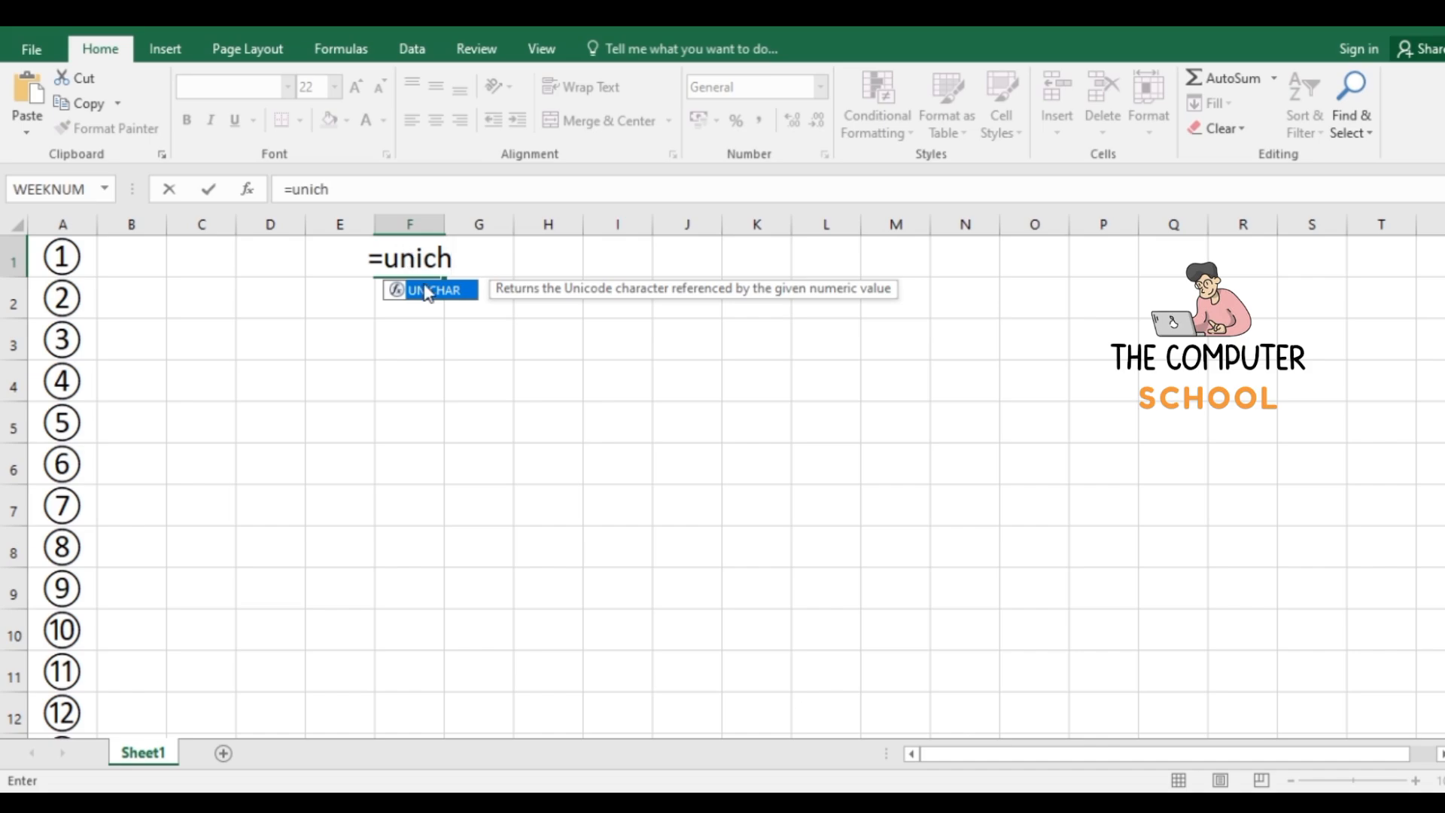
{"action": "double_click", "coordinate": [450, 298]}
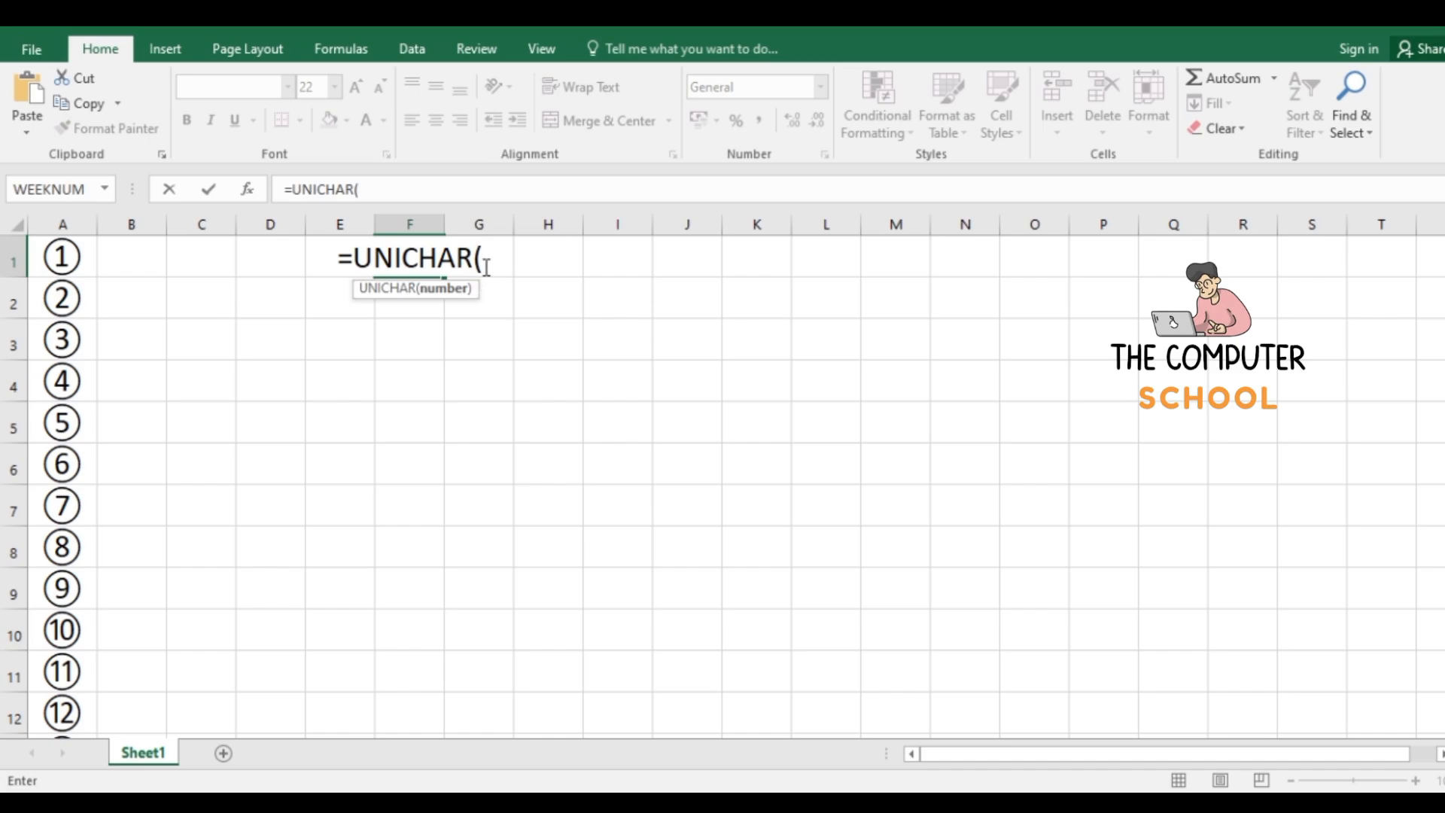
{"action": "type", "text": "row"}
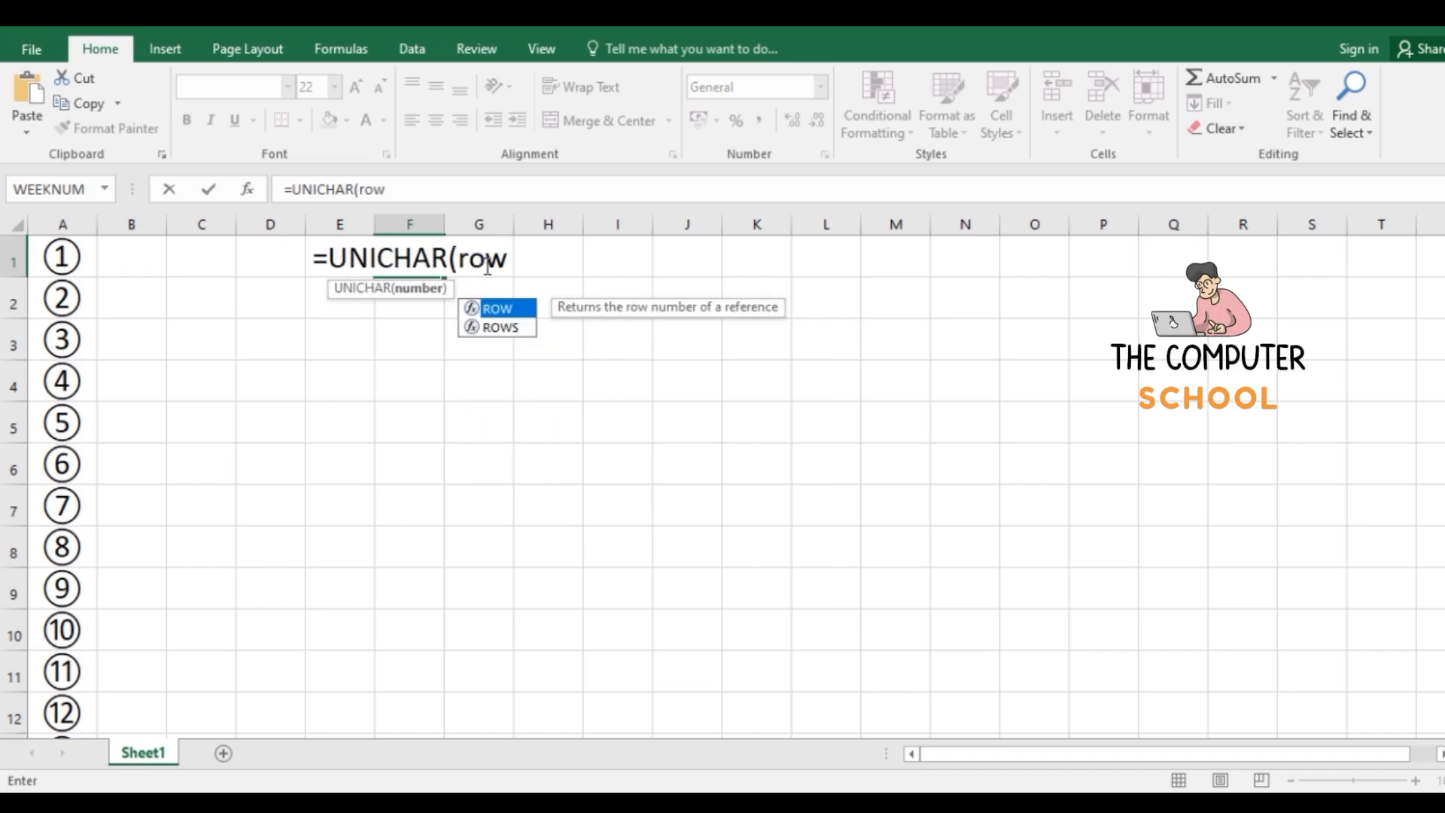
{"action": "double_click", "coordinate": [509, 308]}
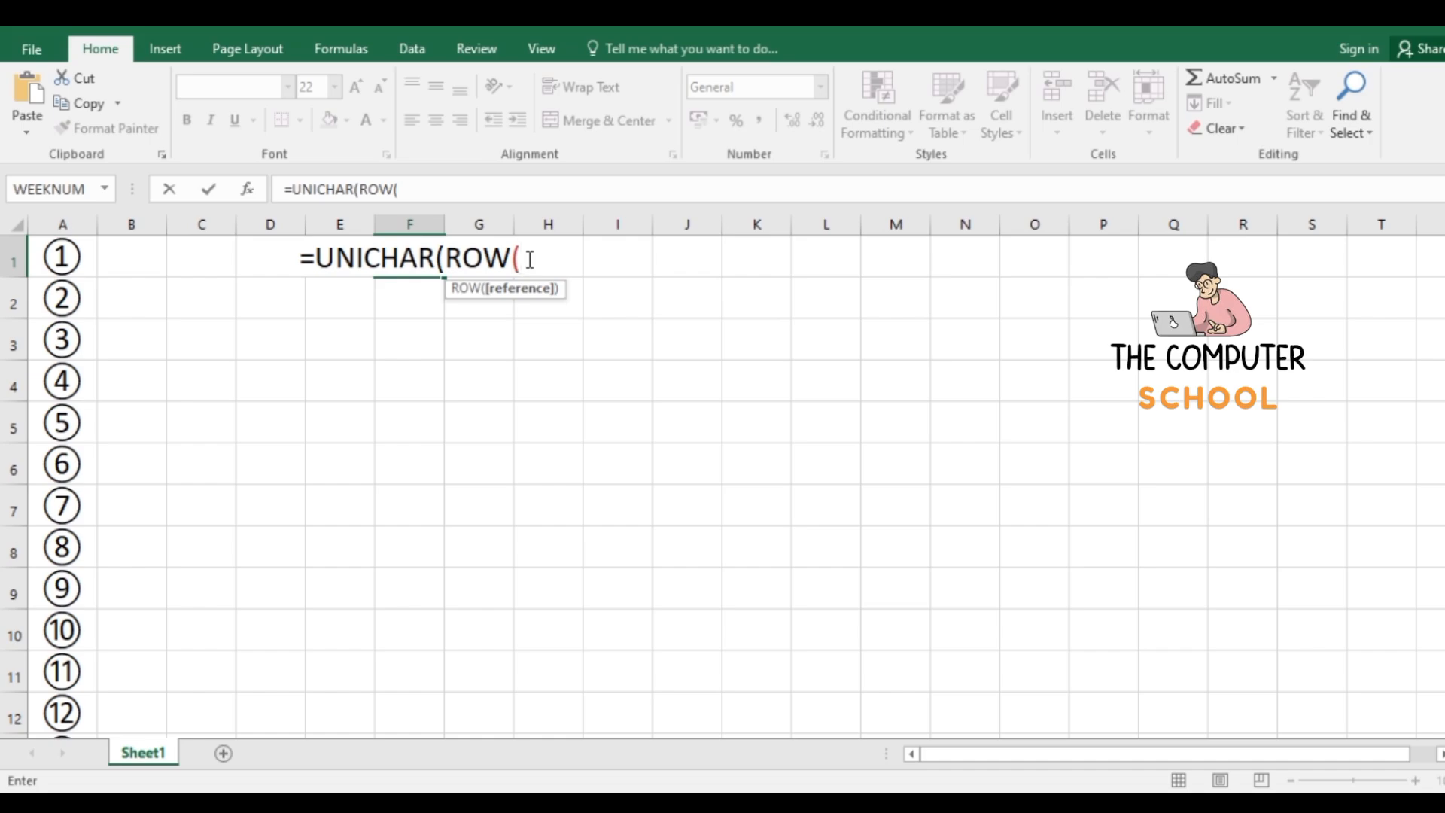
{"action": "type", "text": ")"}
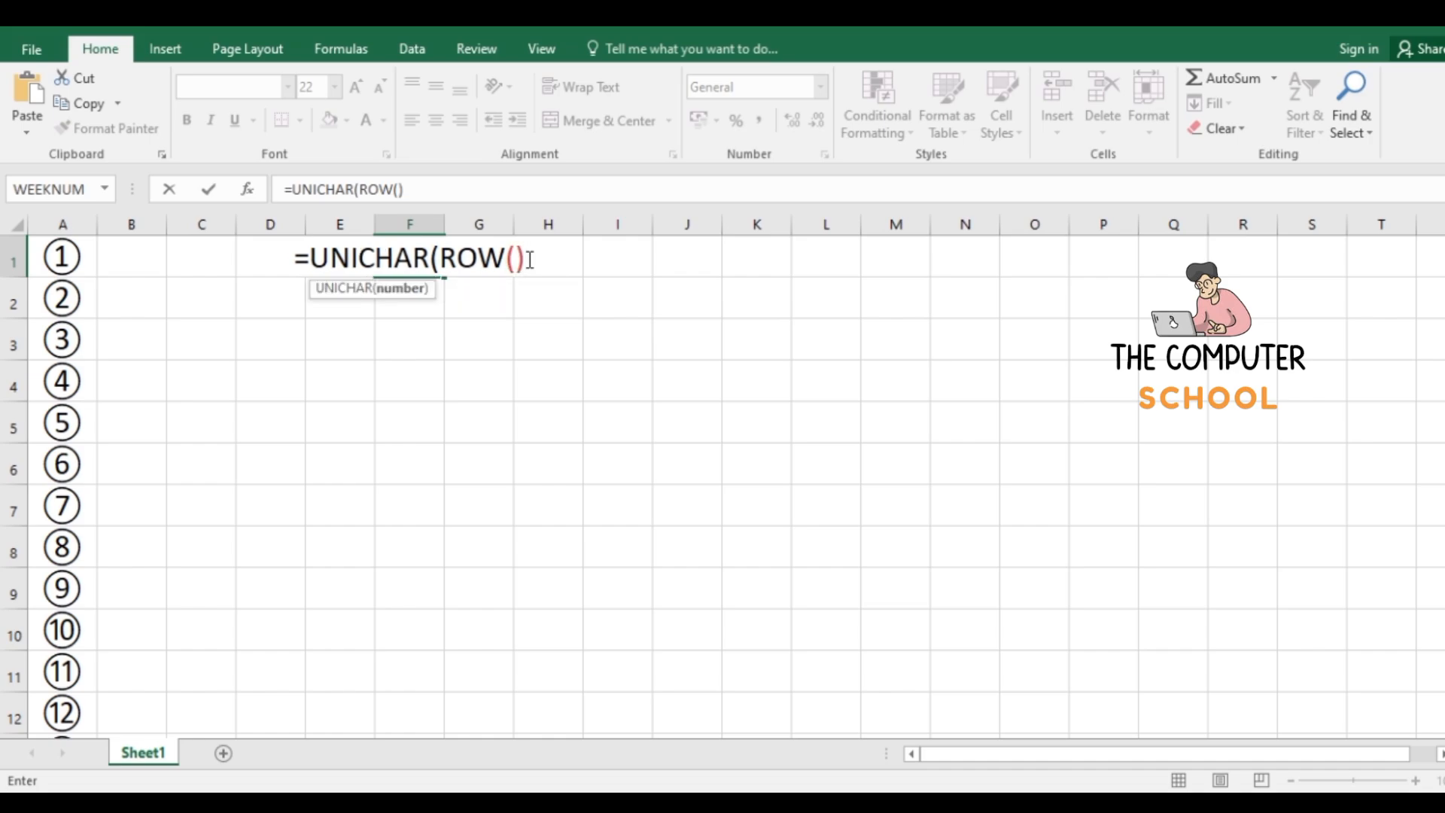
{"action": "type", "text": "+"}
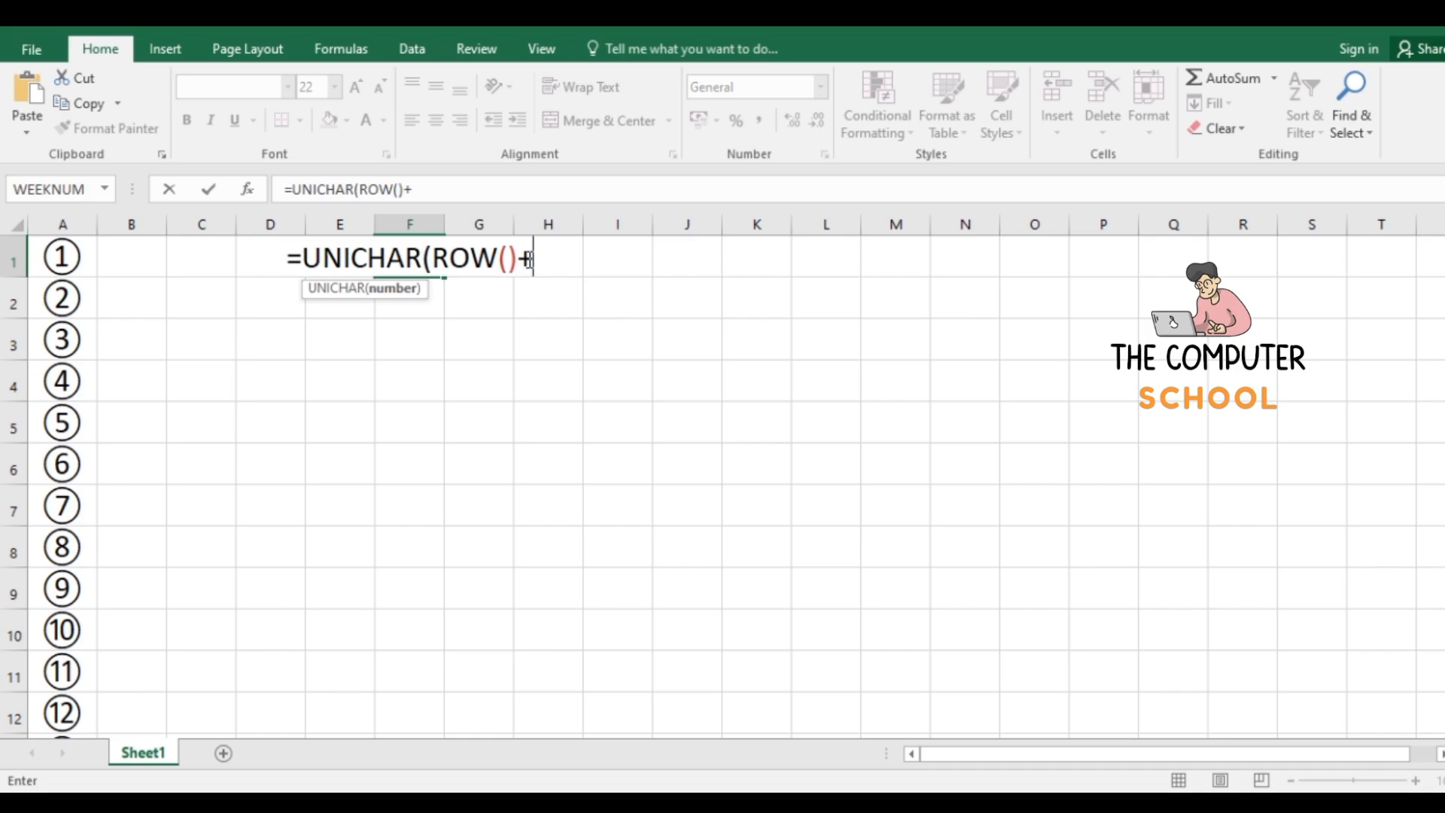
{"action": "type", "text": "9"}
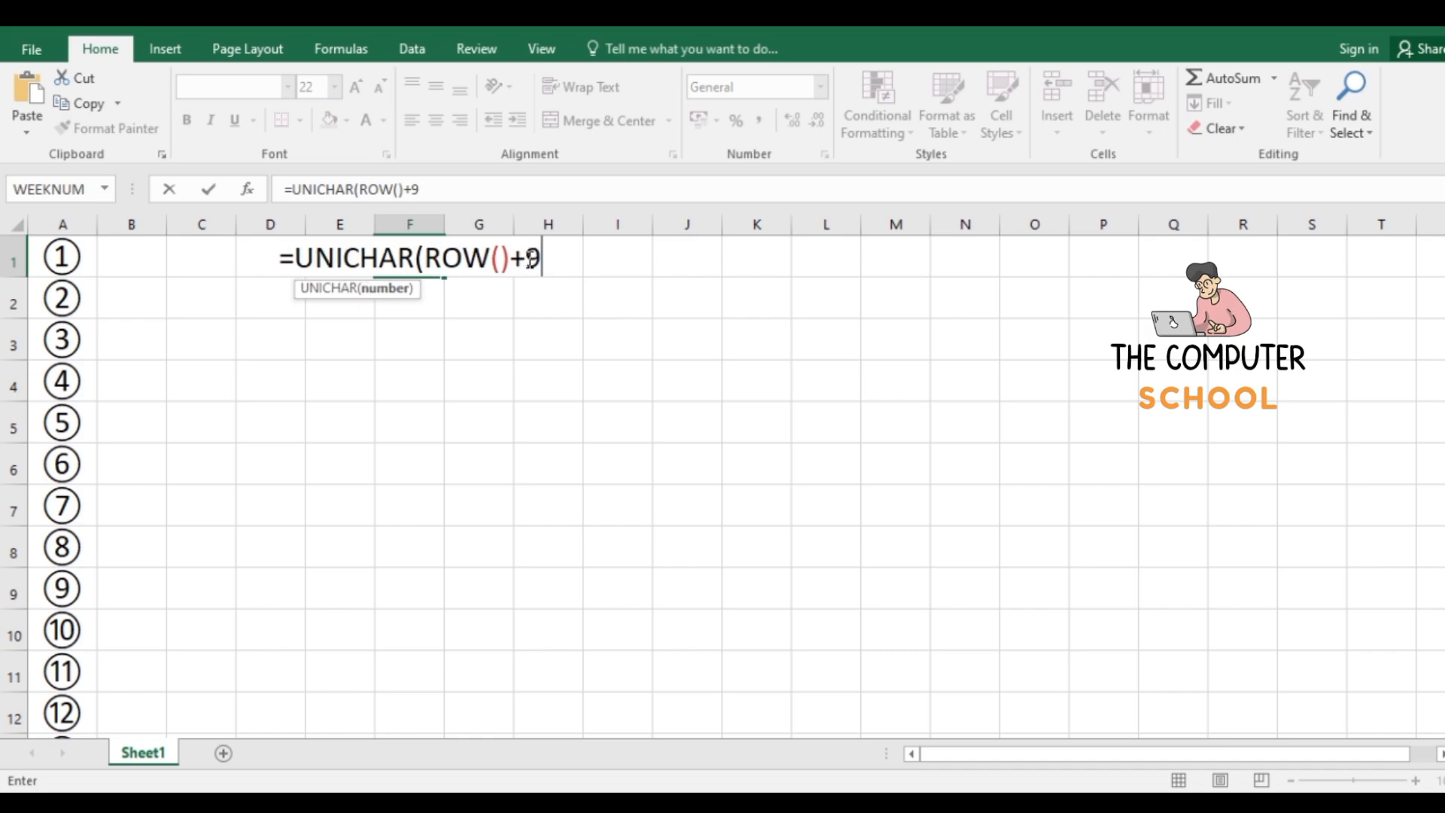
{"action": "type", "text": "311"}
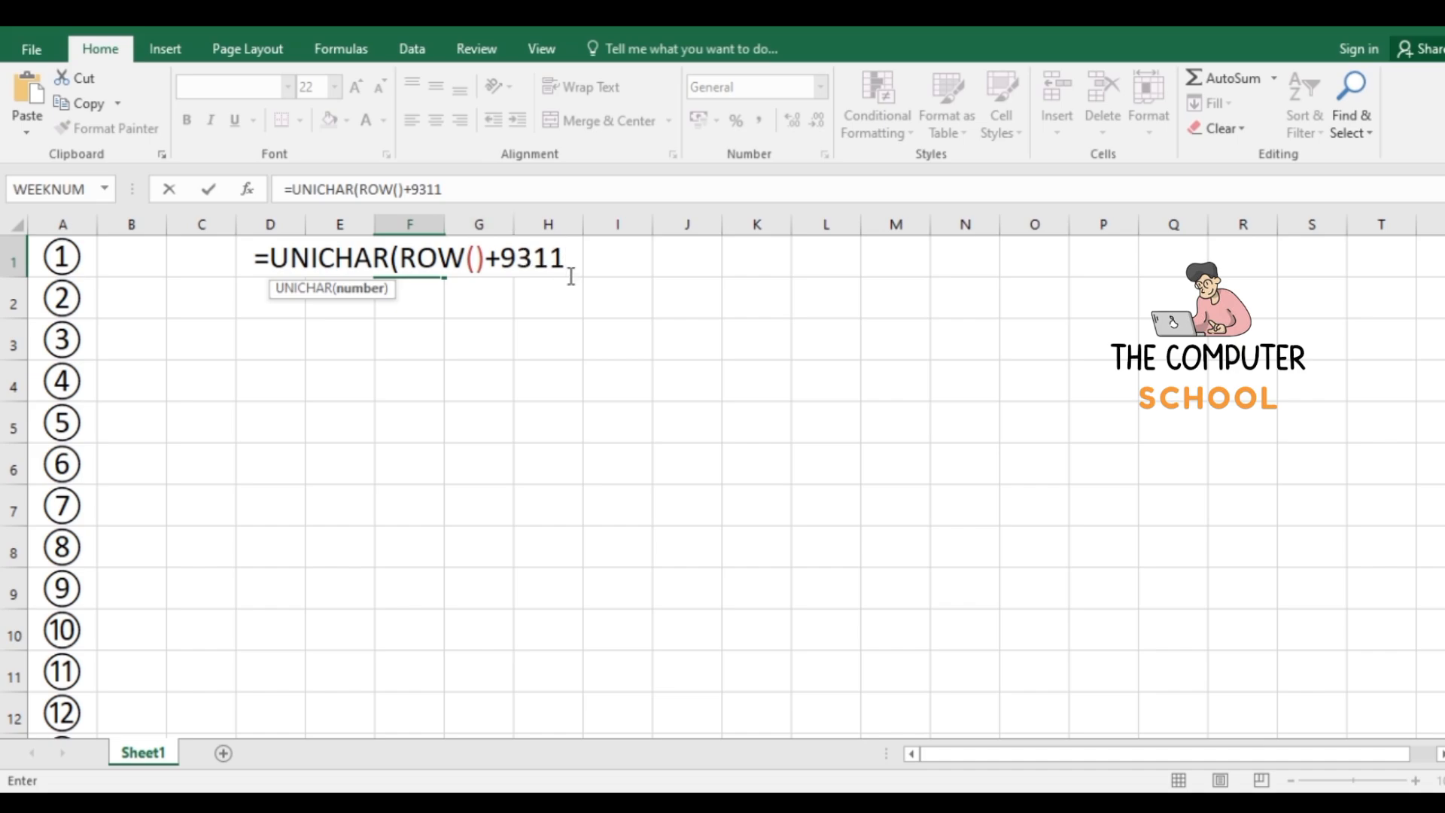
{"action": "type", "text": ")"}
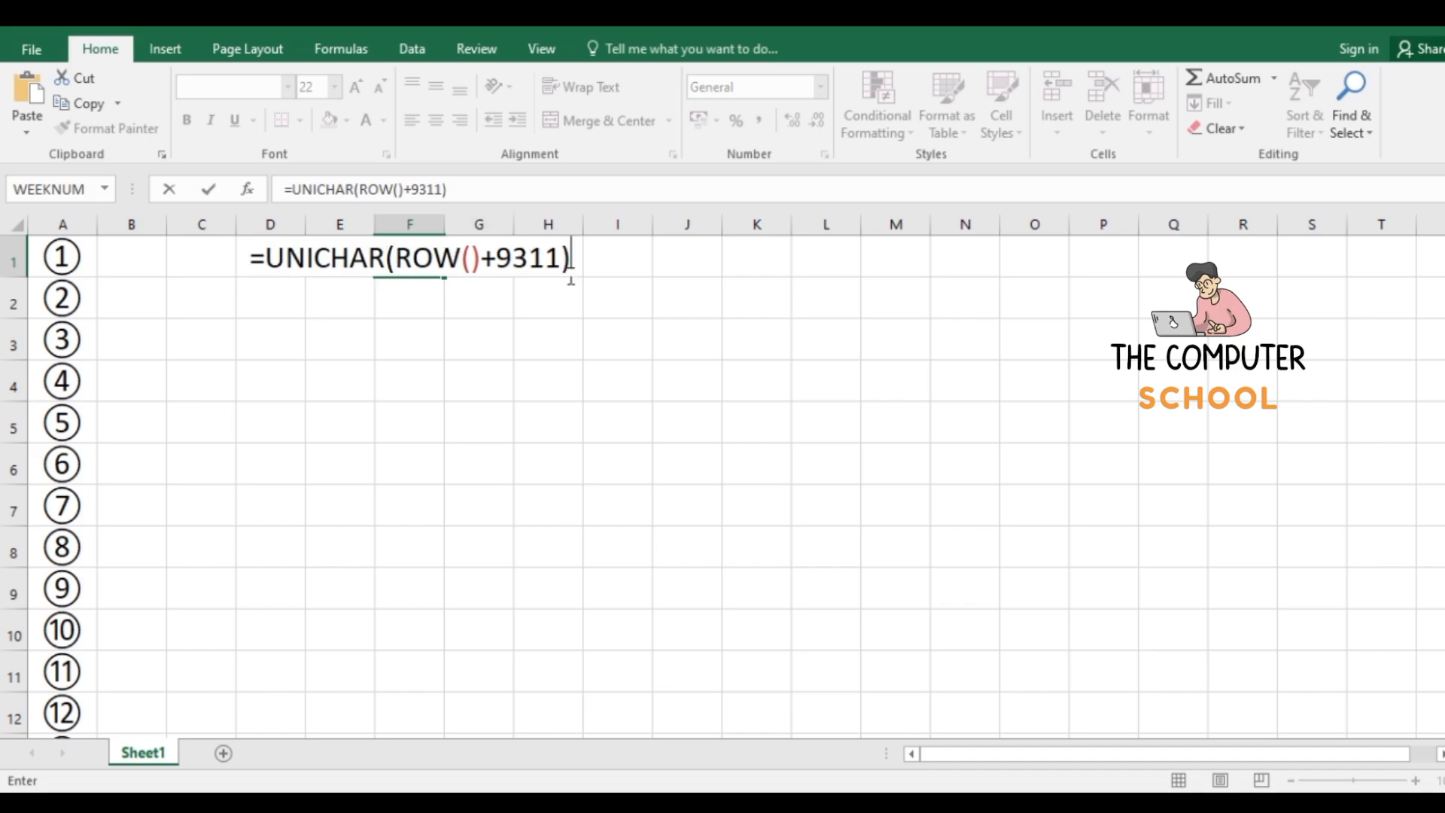
{"action": "key", "text": "ctrl+Return"}
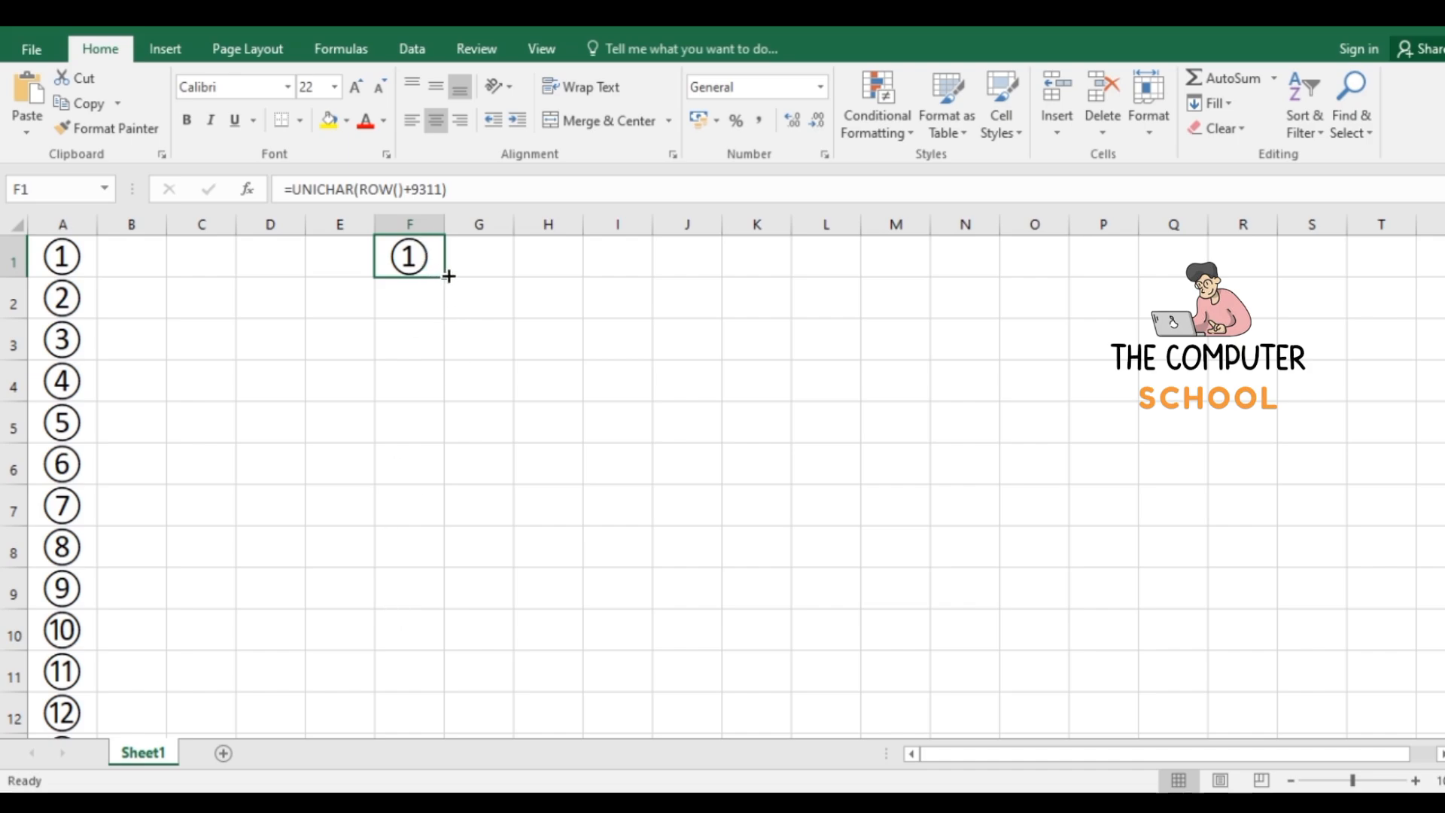
Fill the UNICHAR formula from F1 down through F18.
{"action": "left_click_drag", "start_coordinate": [448, 276], "coordinate": [457, 748]}
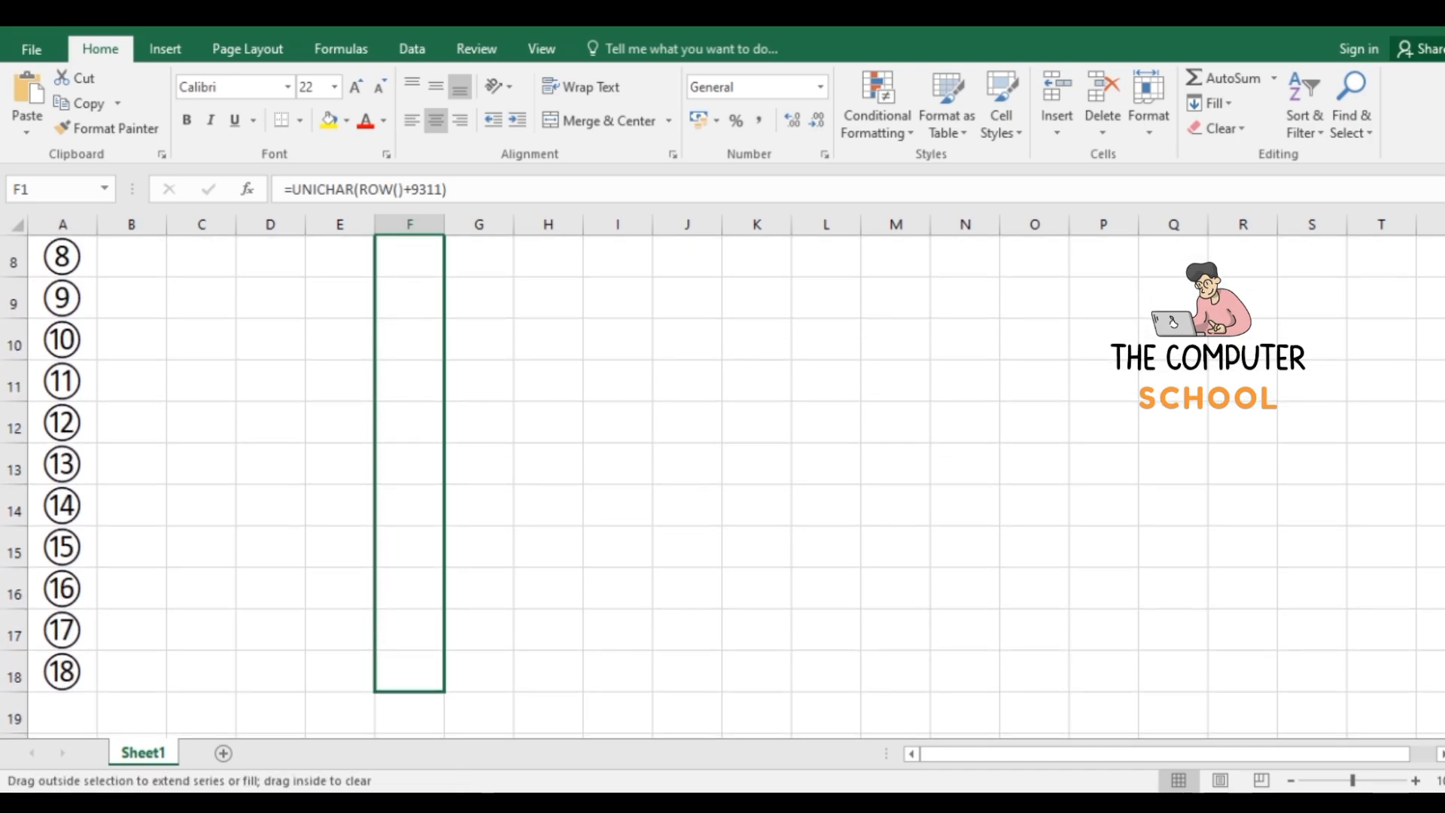
{"action": "left_click_drag", "start_coordinate": [444, 691], "coordinate": [444, 691]}
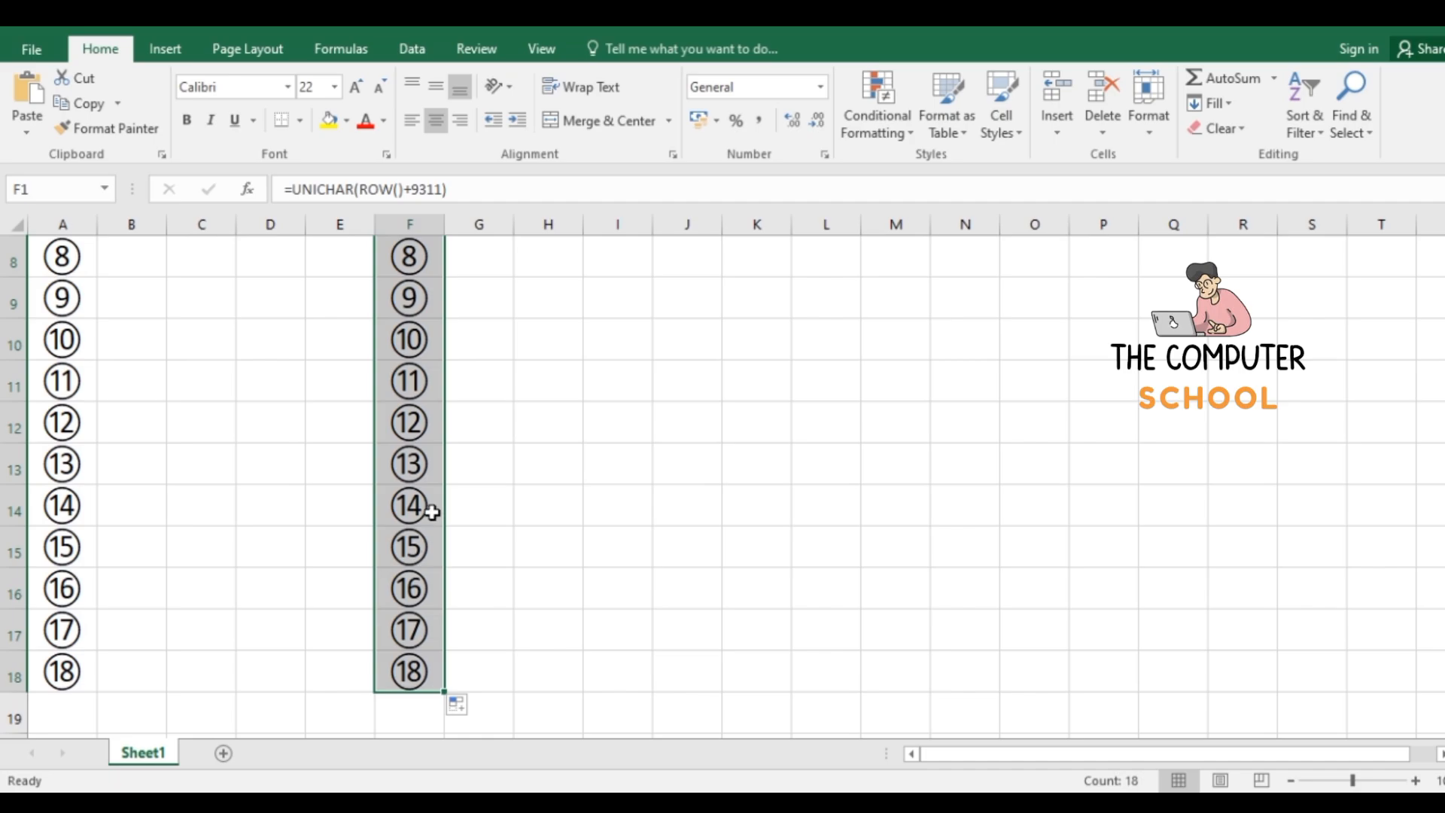
{"action": "scroll", "coordinate": [459, 531], "scroll_direction": "up", "scroll_amount": 3}
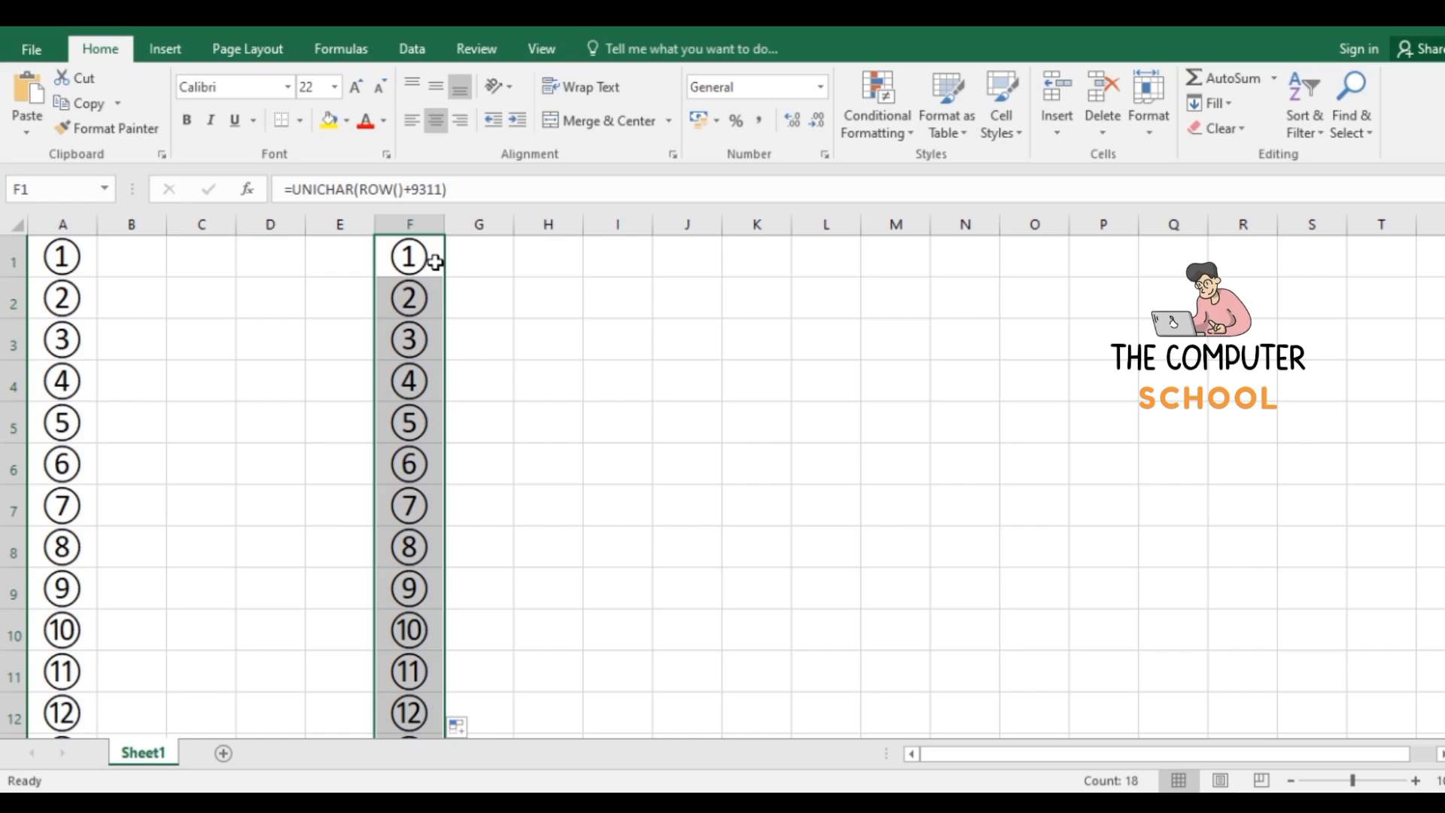
{"action": "left_click", "coordinate": [688, 304]}
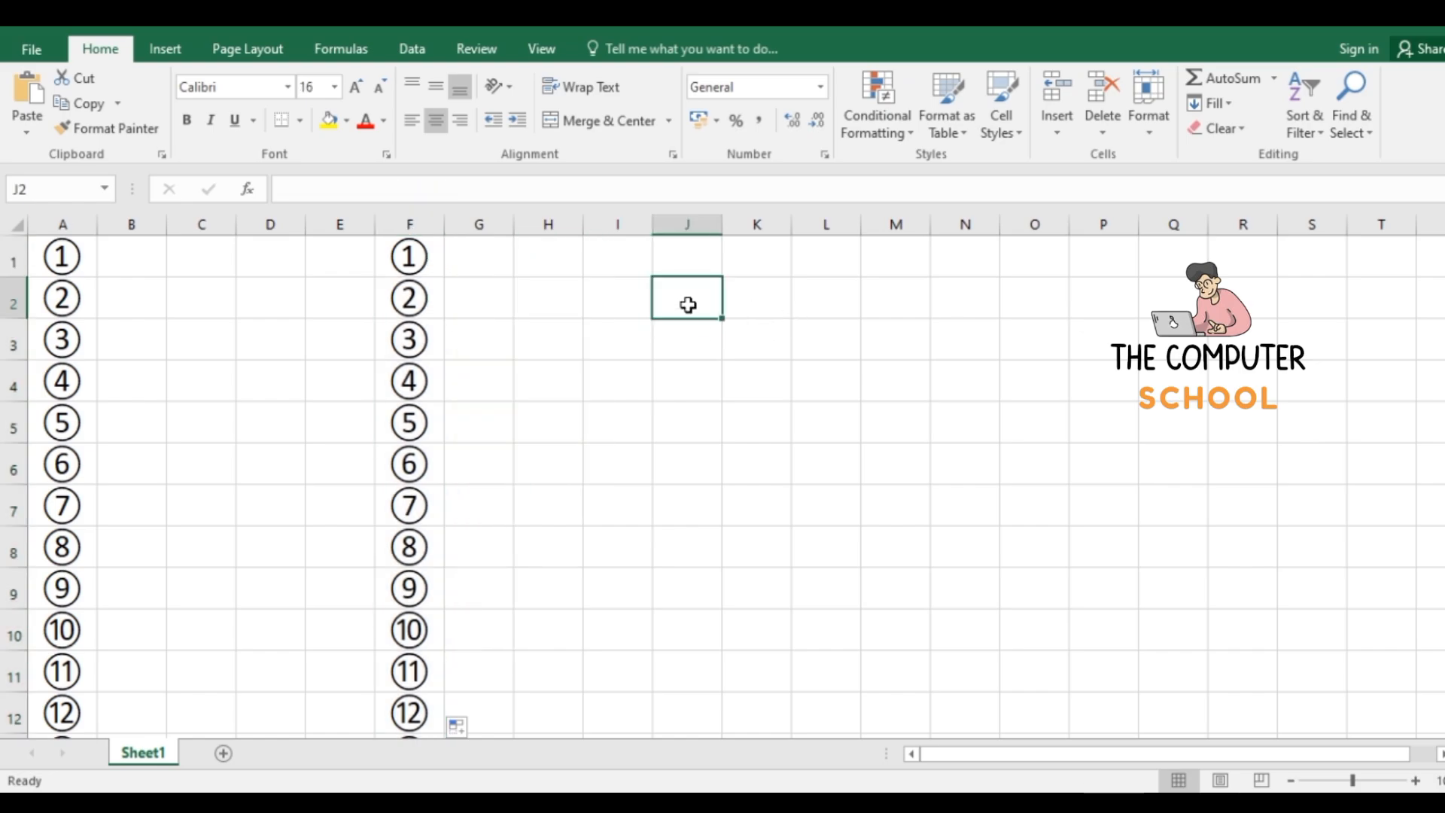
{"action": "left_click", "coordinate": [609, 346]}
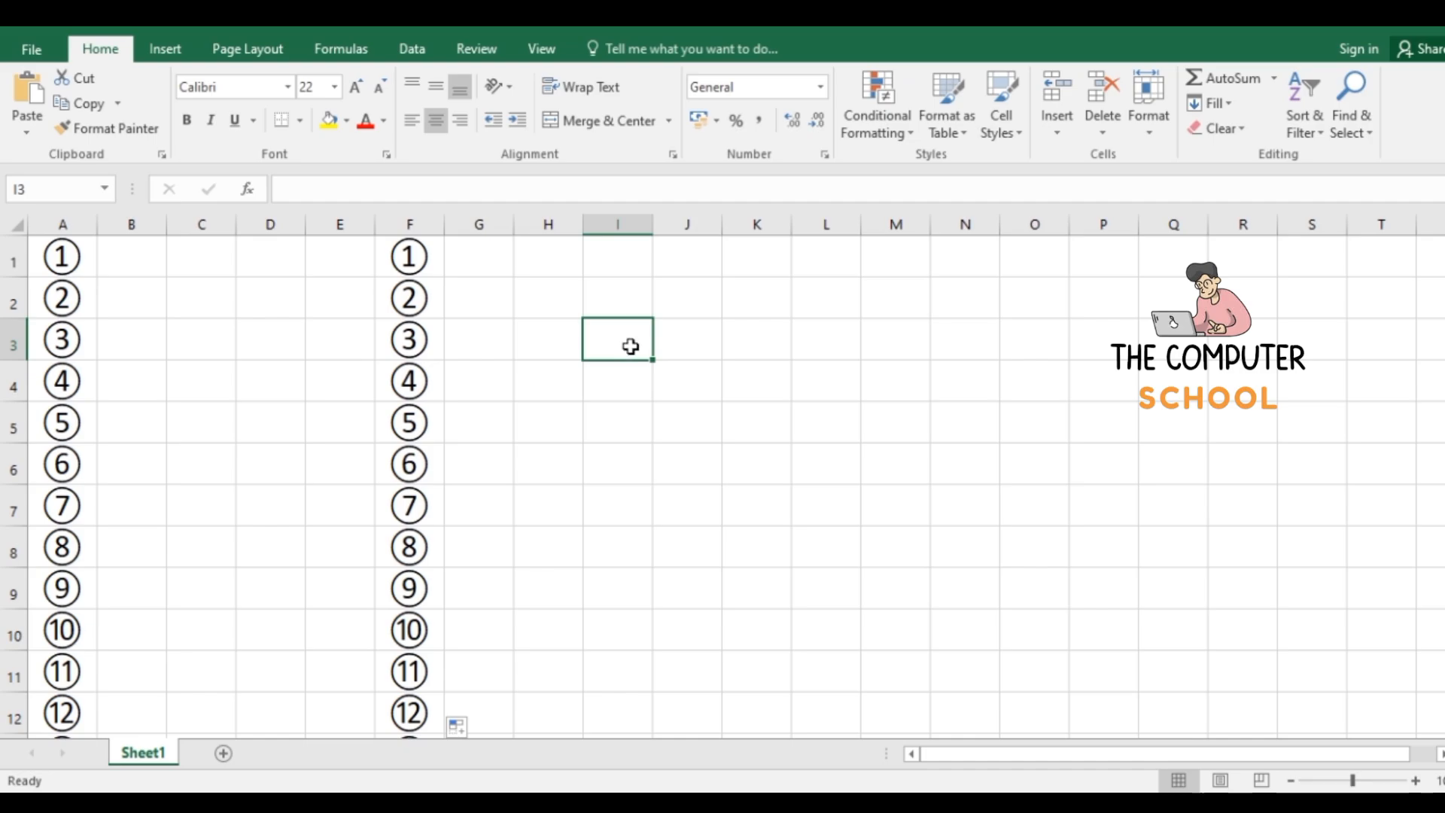
{"action": "type", "text": "="}
{"action": "key", "text": "Escape"}
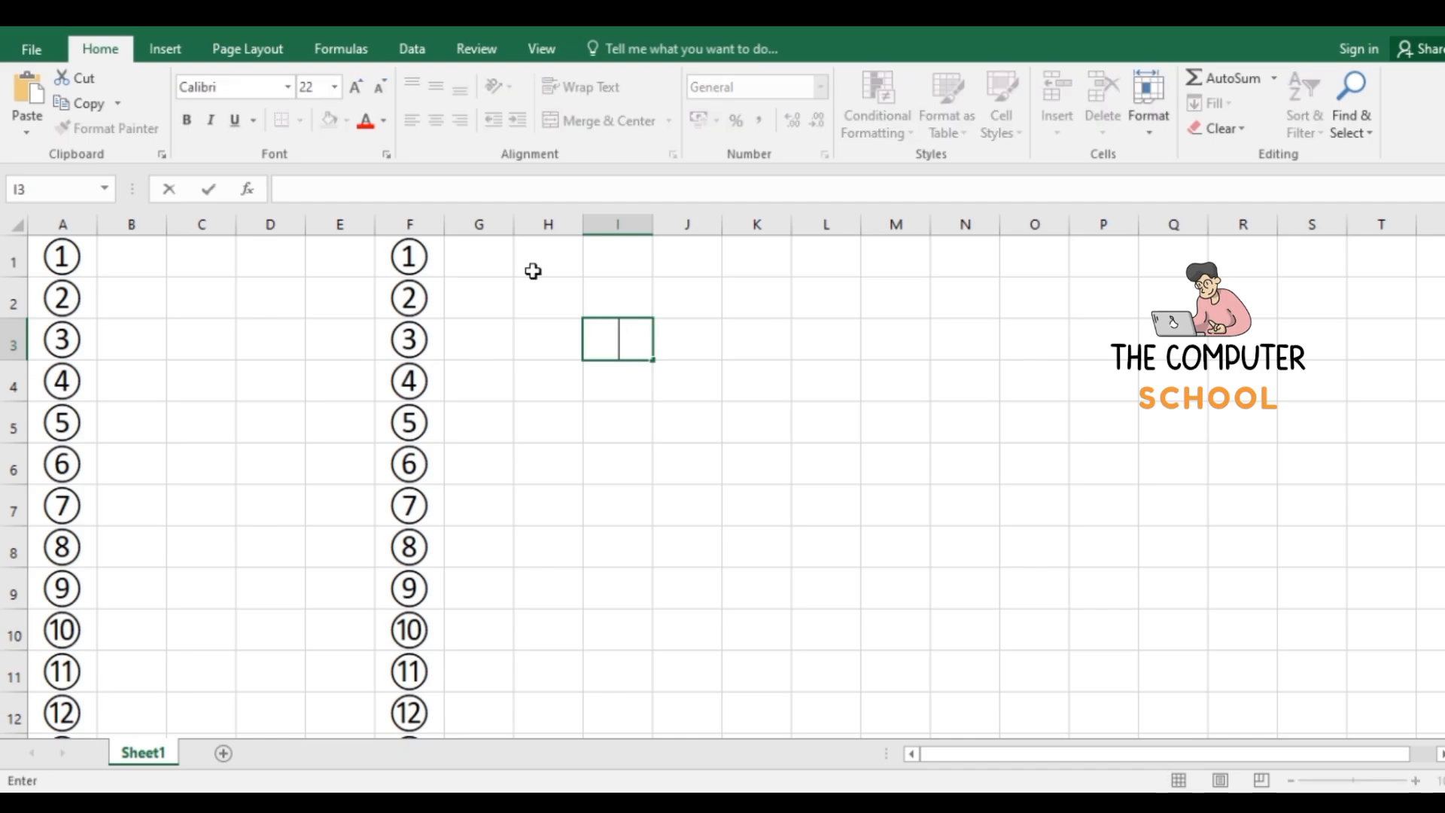
Copy the formula text =UNICHAR(ROW()+9311) from F1 into H3 and fill it down through H11.
{"action": "double_click", "coordinate": [419, 258]}
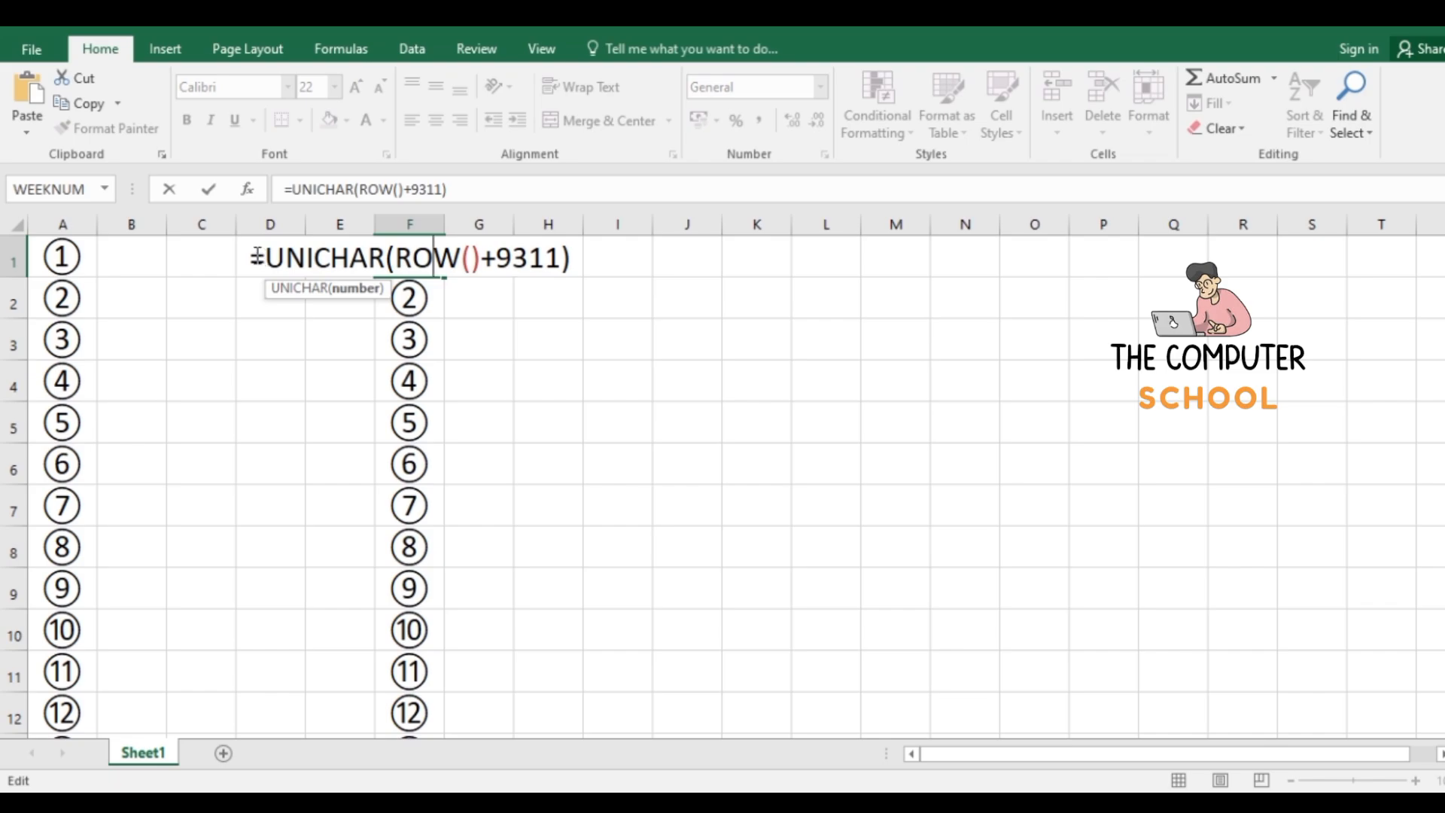
{"action": "left_click_drag", "start_coordinate": [255, 258], "coordinate": [572, 255]}
{"action": "key", "text": "ctrl+c"}
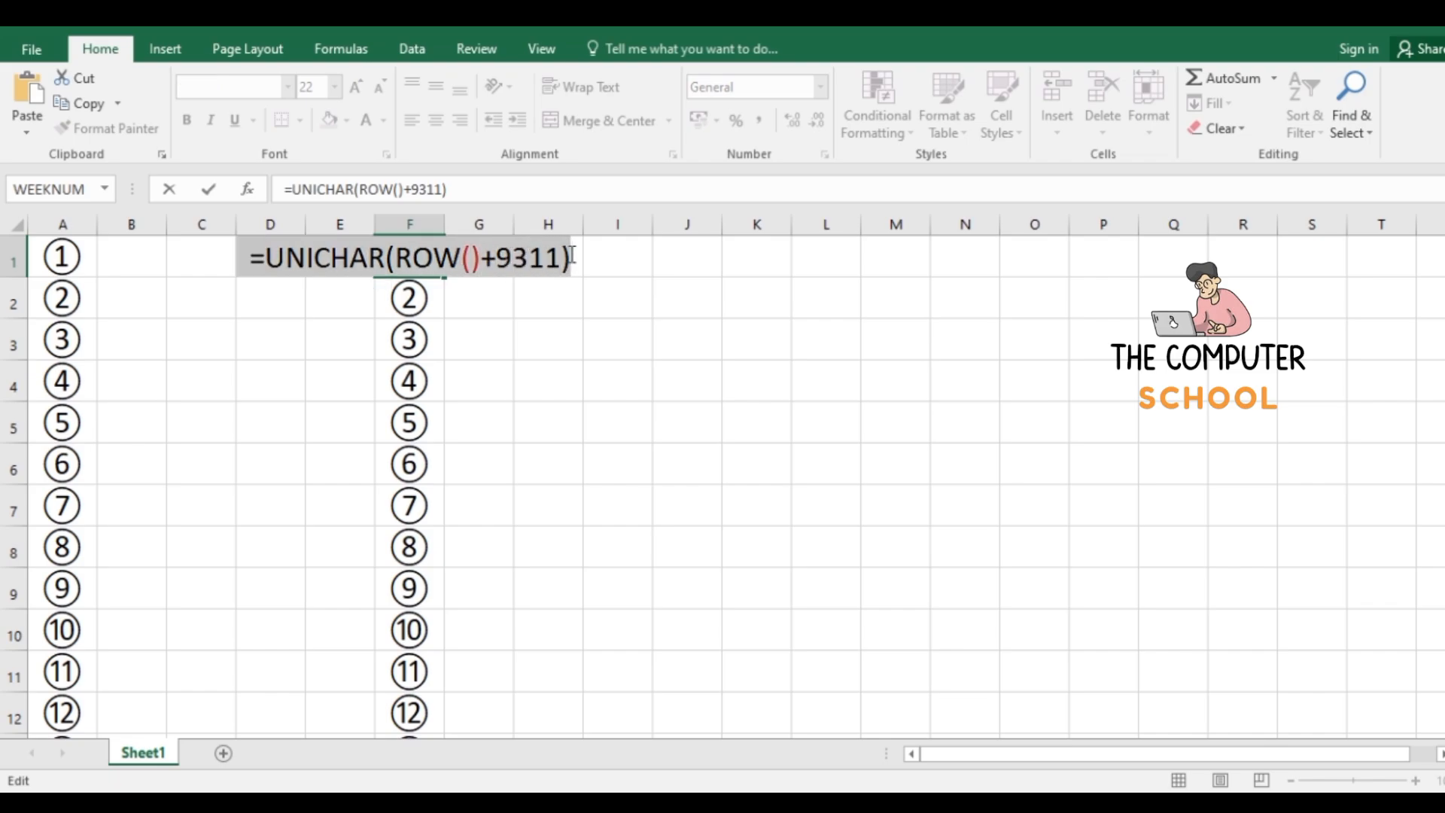
{"action": "key", "text": "Return"}
{"action": "left_click", "coordinate": [552, 339]}
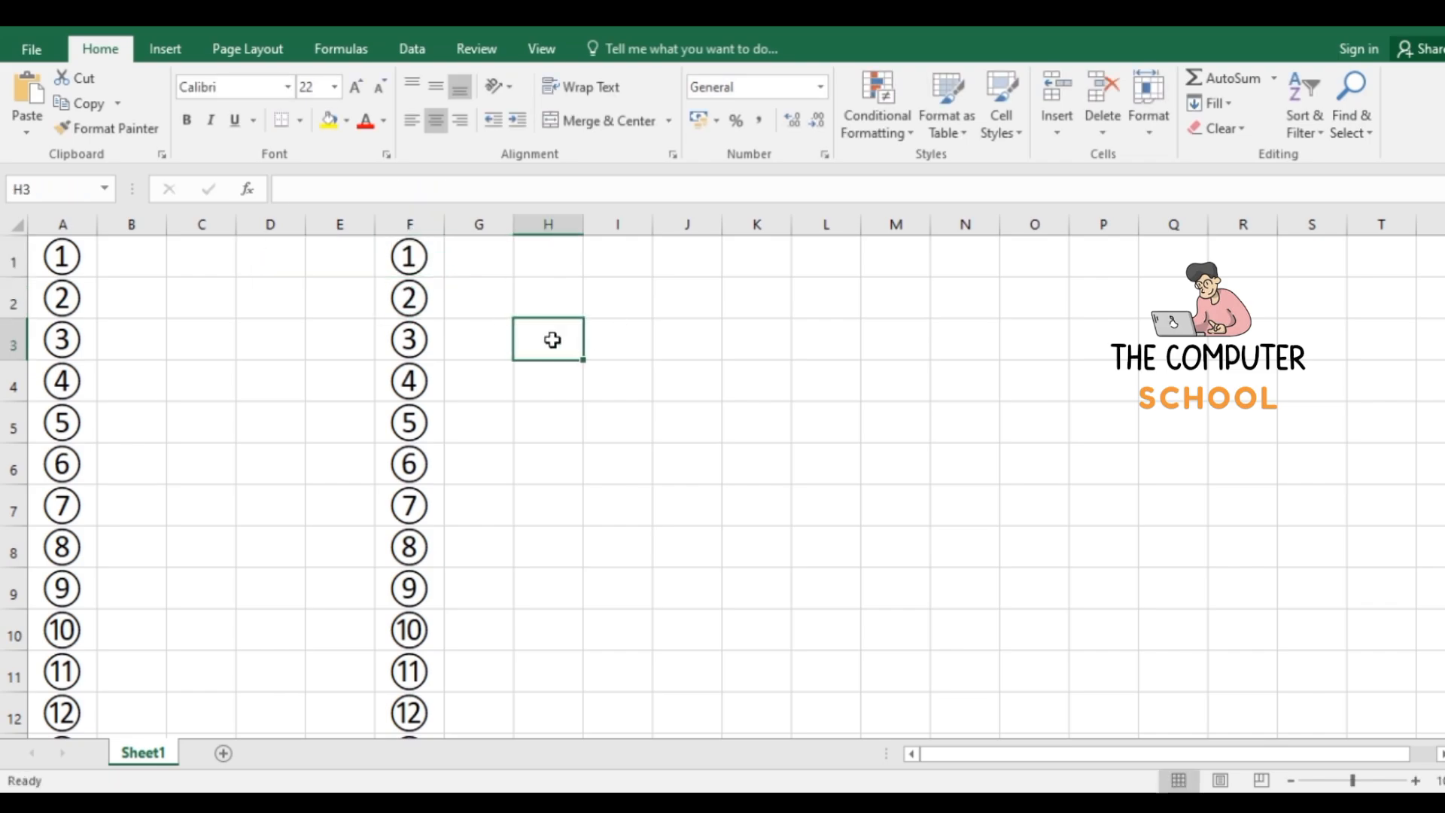
{"action": "double_click", "coordinate": [551, 340]}
{"action": "key", "text": "ctrl+v"}
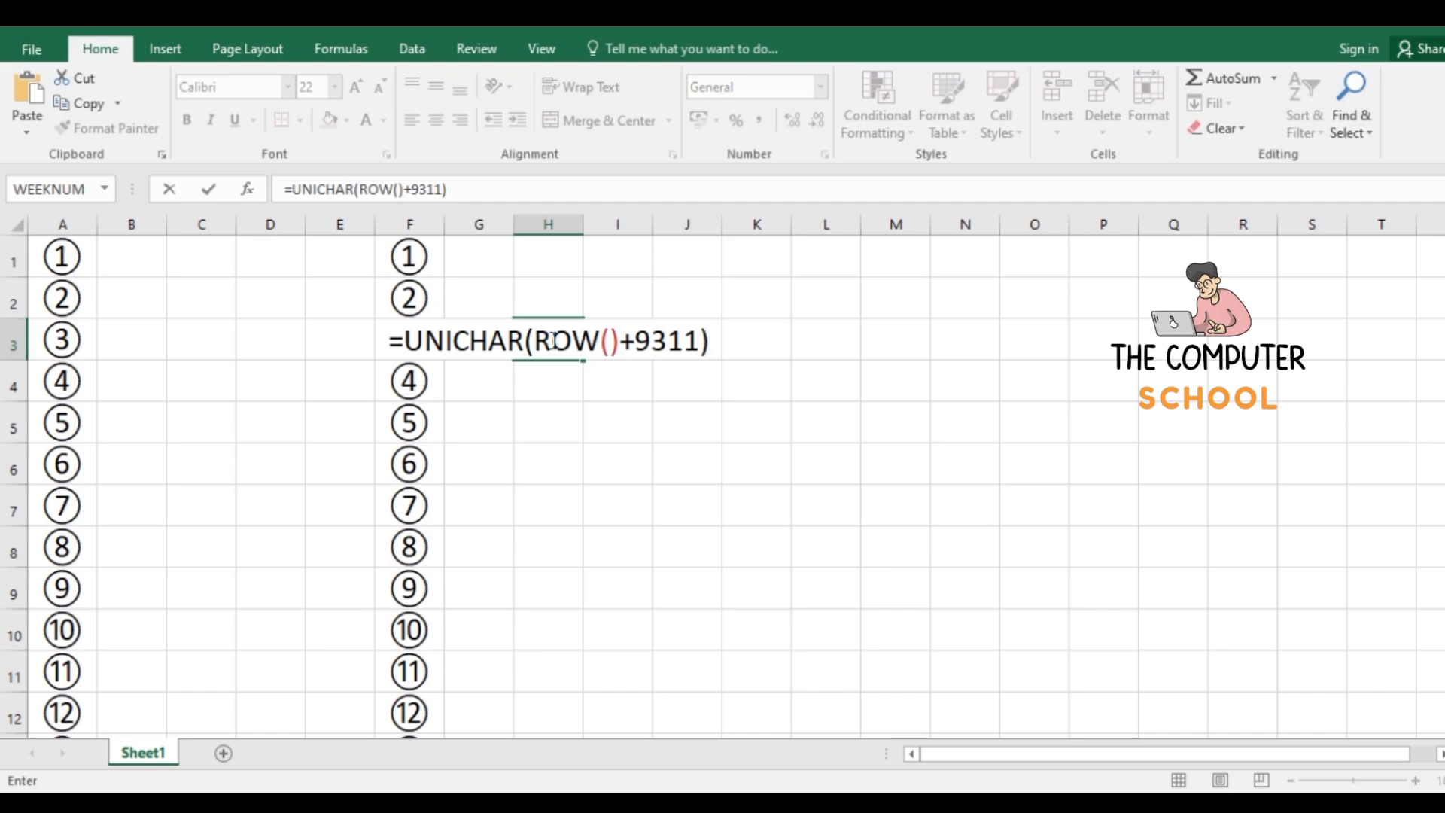
{"action": "key", "text": "Return"}
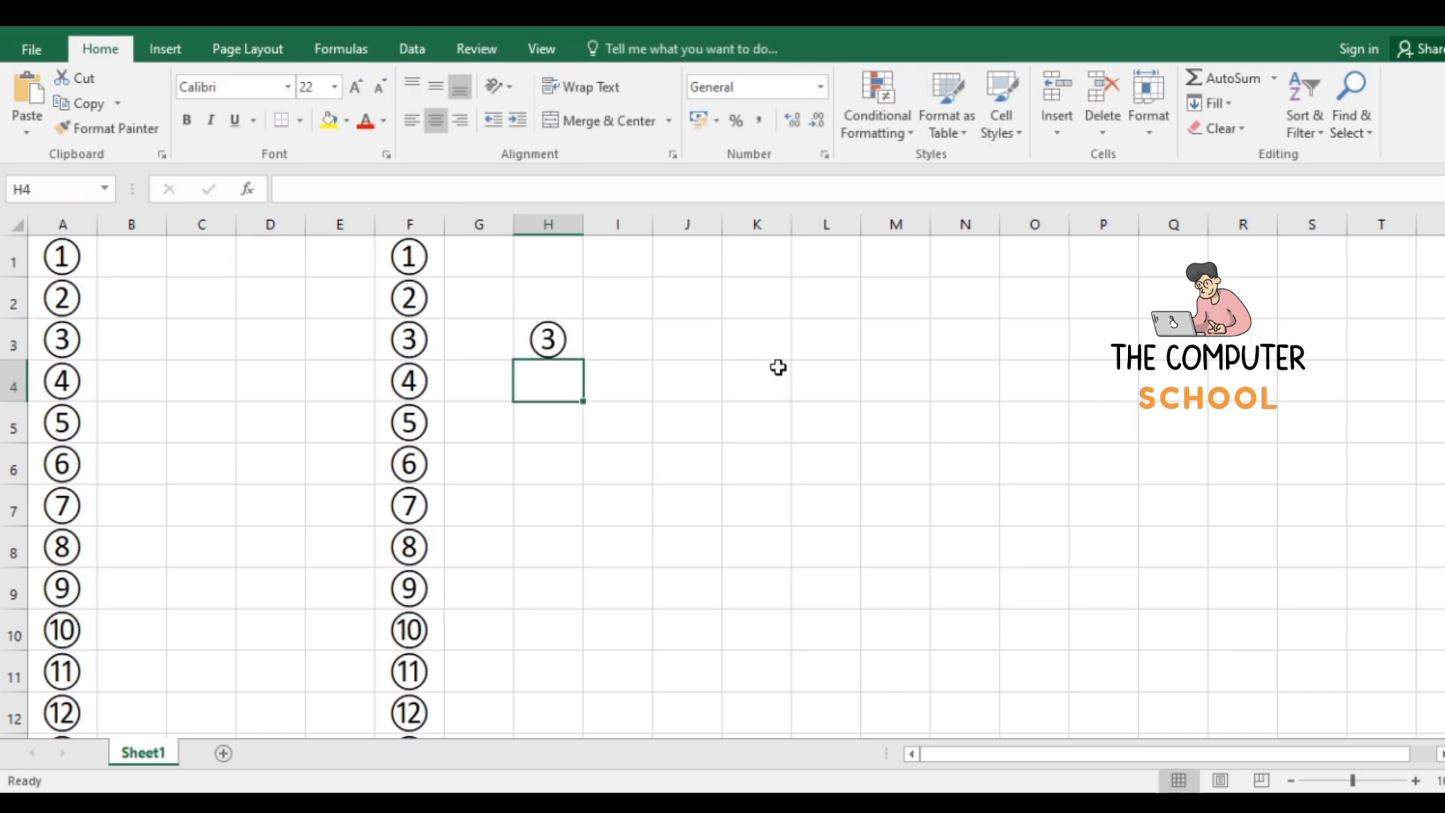
{"action": "left_click", "coordinate": [555, 343]}
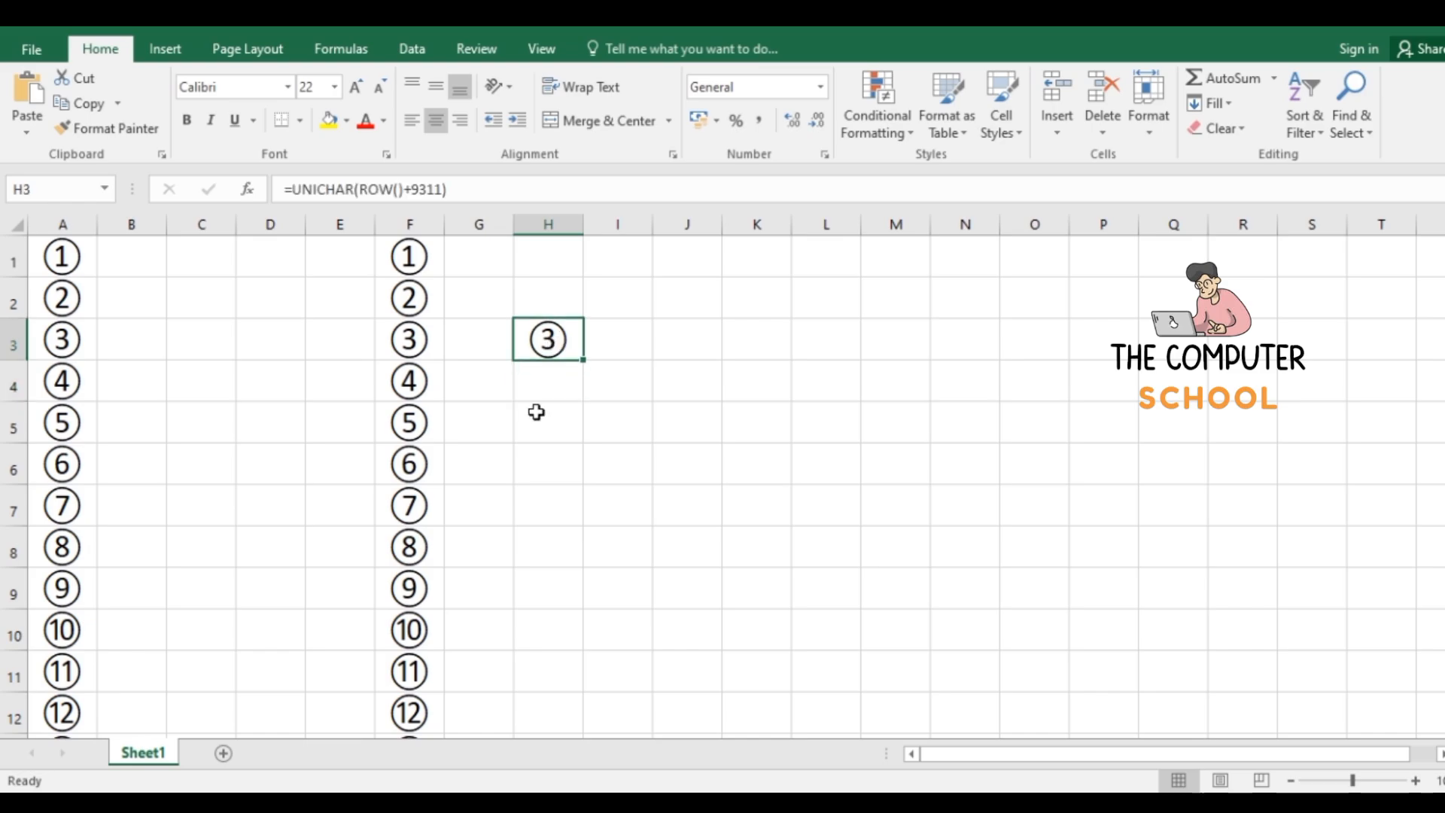
{"action": "left_click_drag", "start_coordinate": [584, 361], "coordinate": [562, 682]}
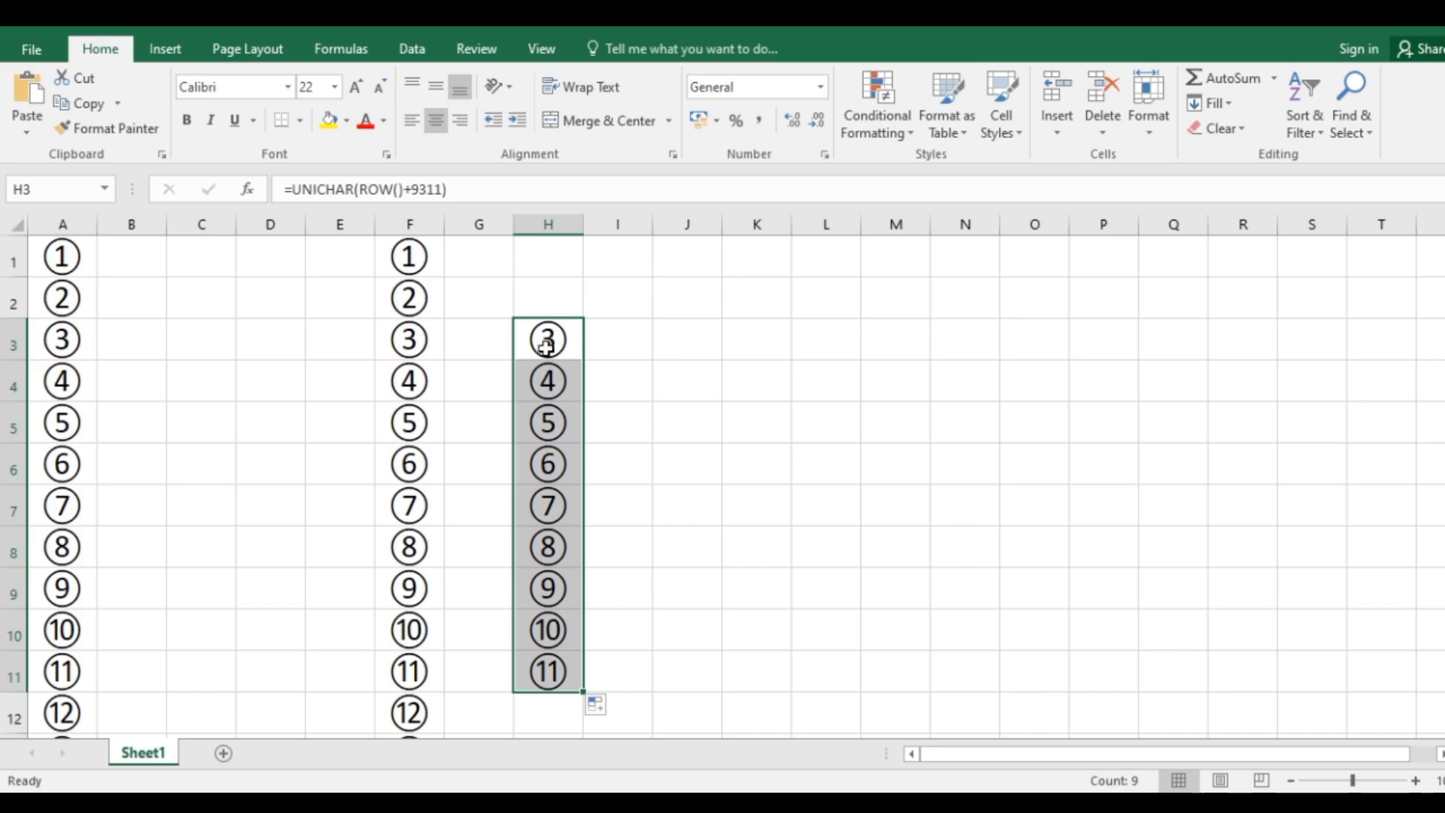
Change the number added to ROW() in the H3 formula to 9309.
{"action": "double_click", "coordinate": [547, 345]}
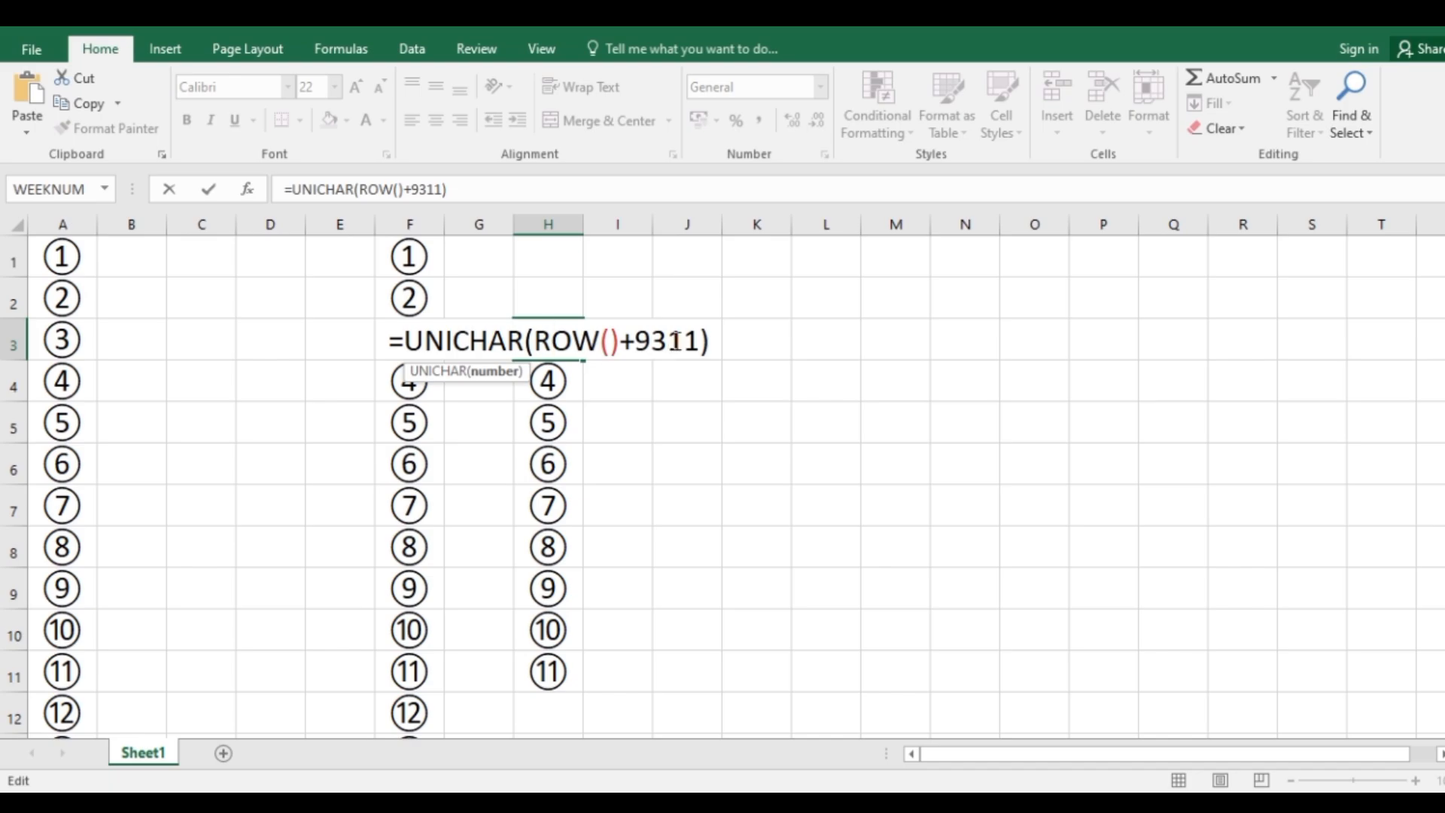
{"action": "left_click_drag", "start_coordinate": [668, 346], "coordinate": [701, 346]}
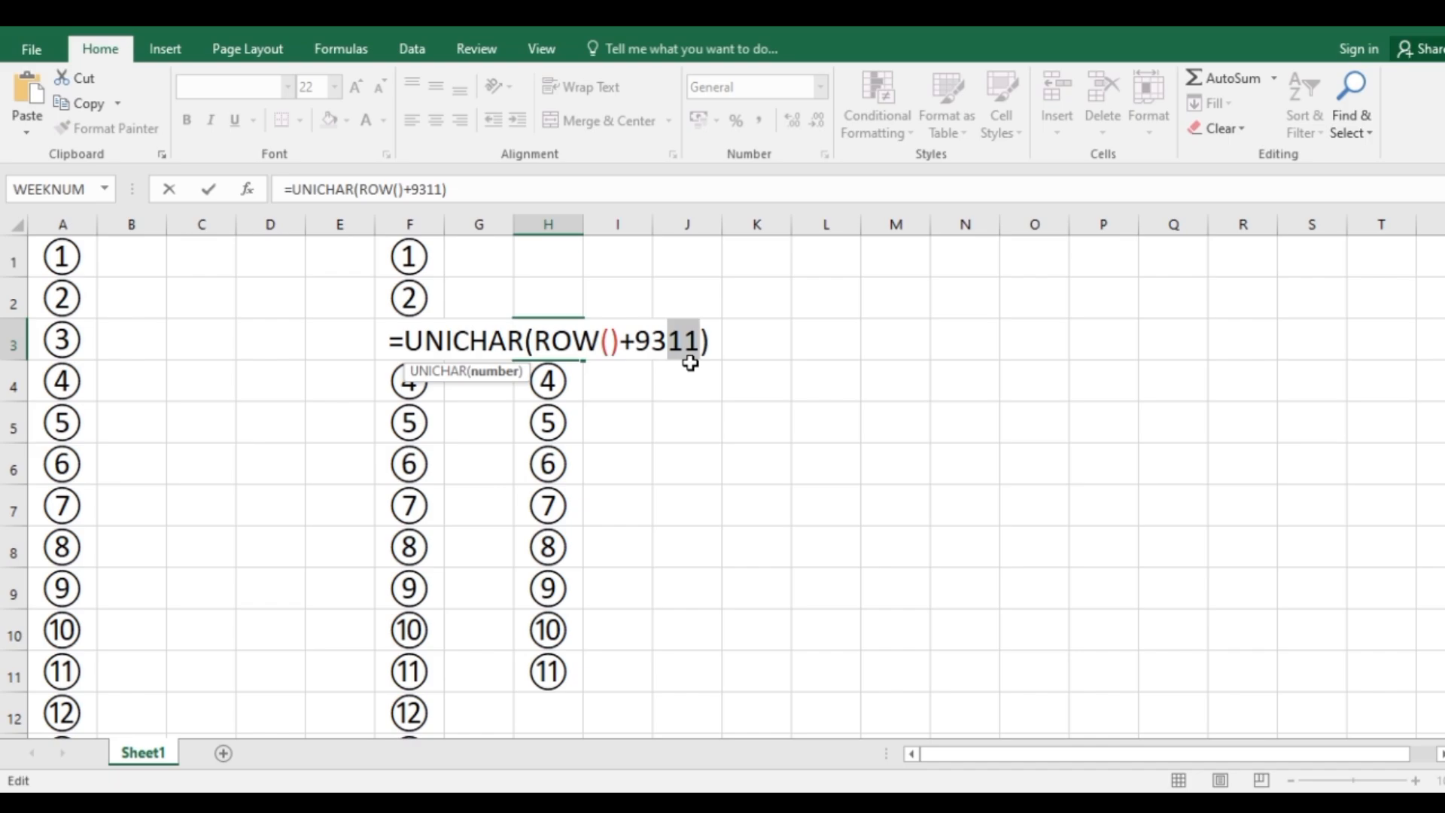
{"action": "type", "text": "09"}
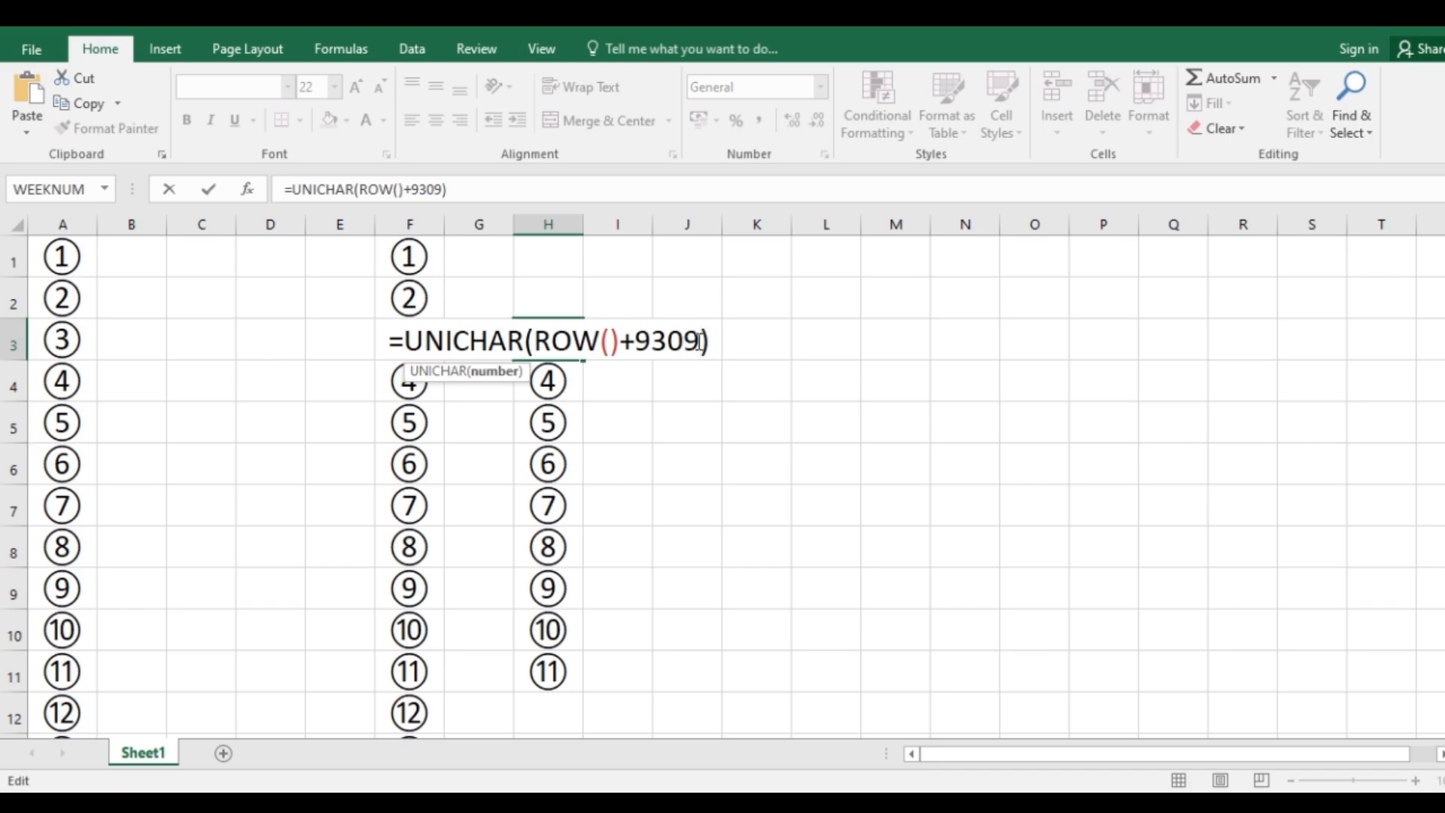
{"action": "key", "text": "Return"}
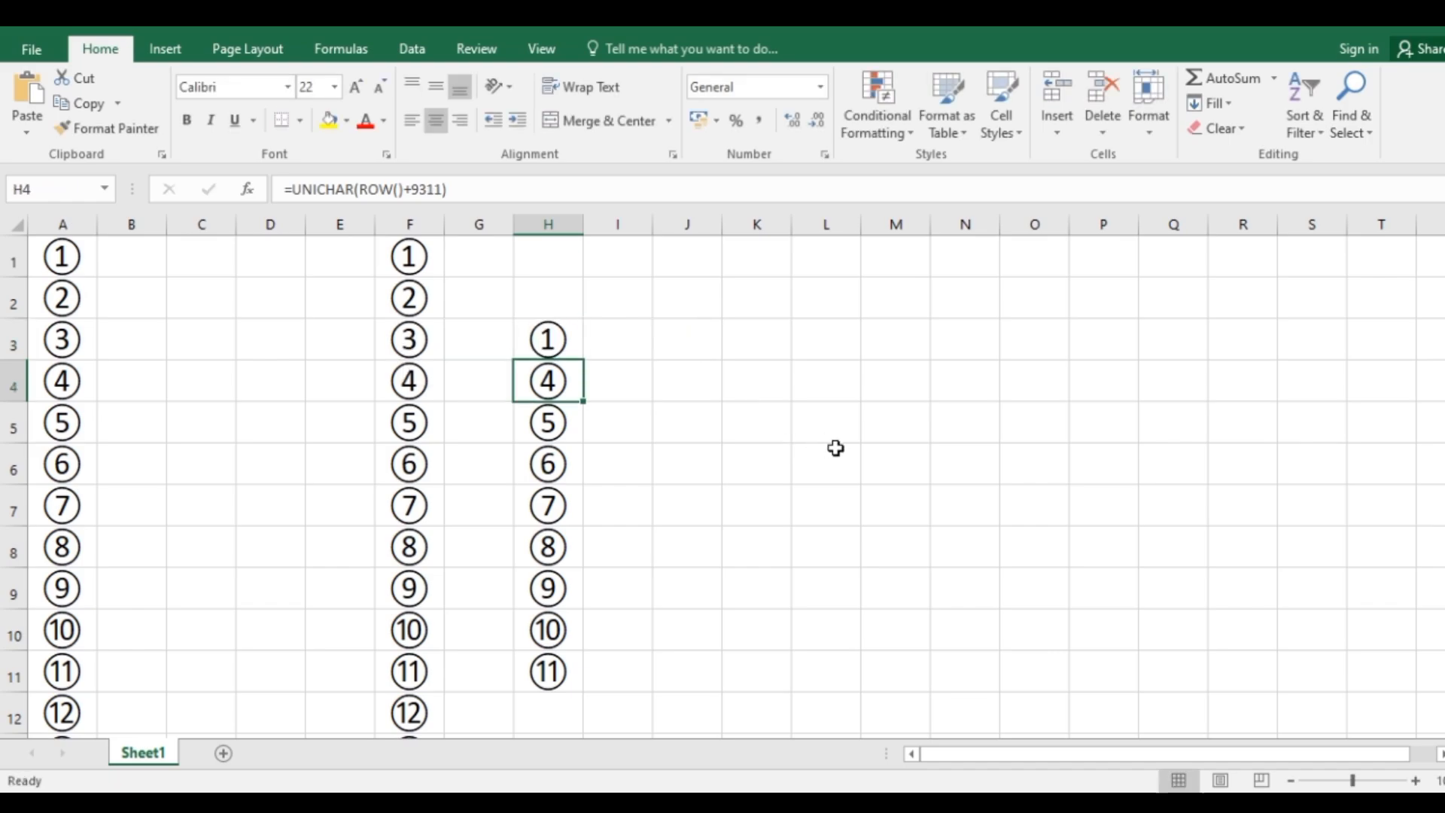
Fill the updated H3 formula down through H11.
{"action": "left_click", "coordinate": [553, 354]}
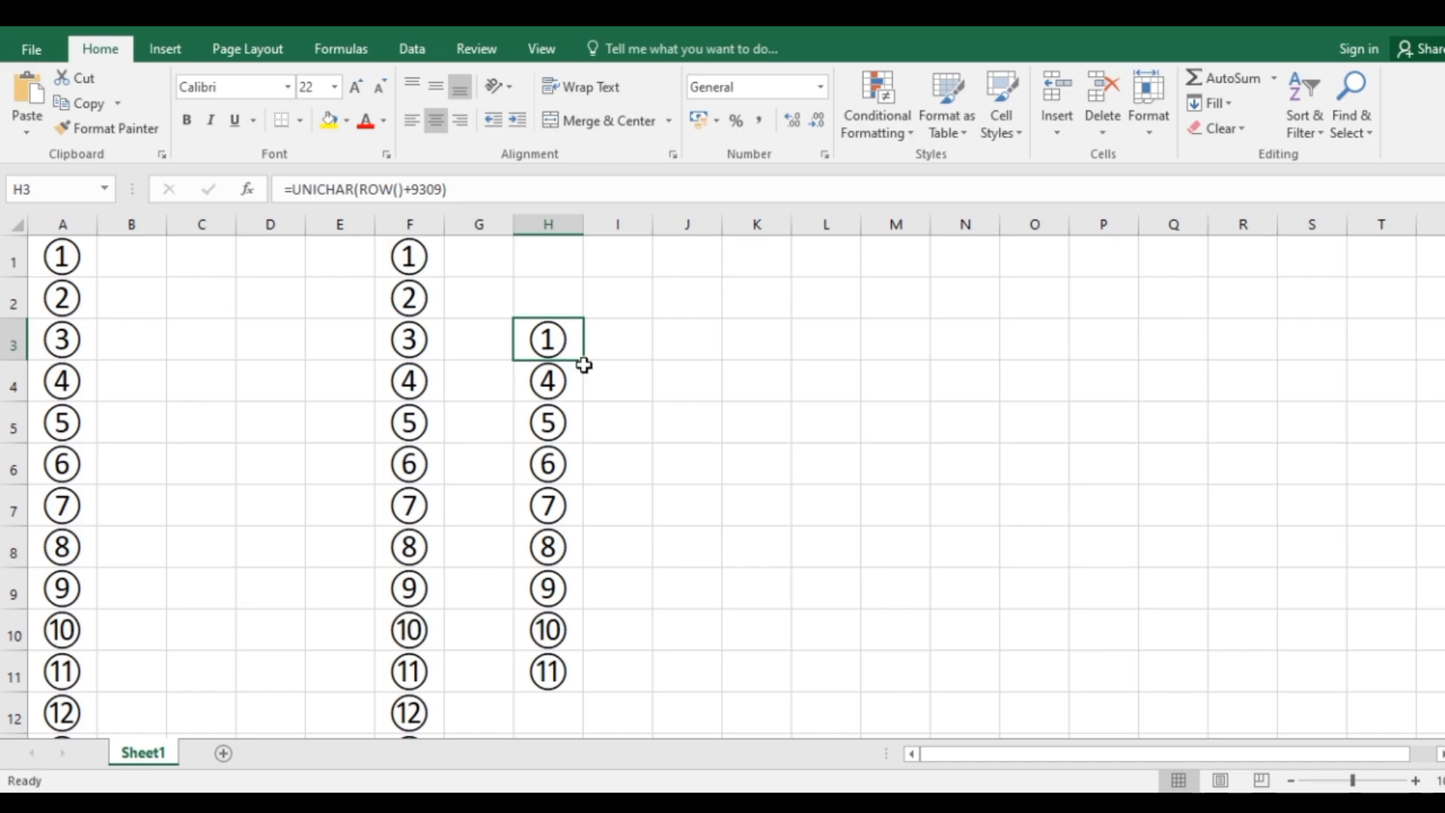
{"action": "left_click_drag", "start_coordinate": [585, 363], "coordinate": [585, 363]}
{"action": "double_click", "coordinate": [585, 363]}
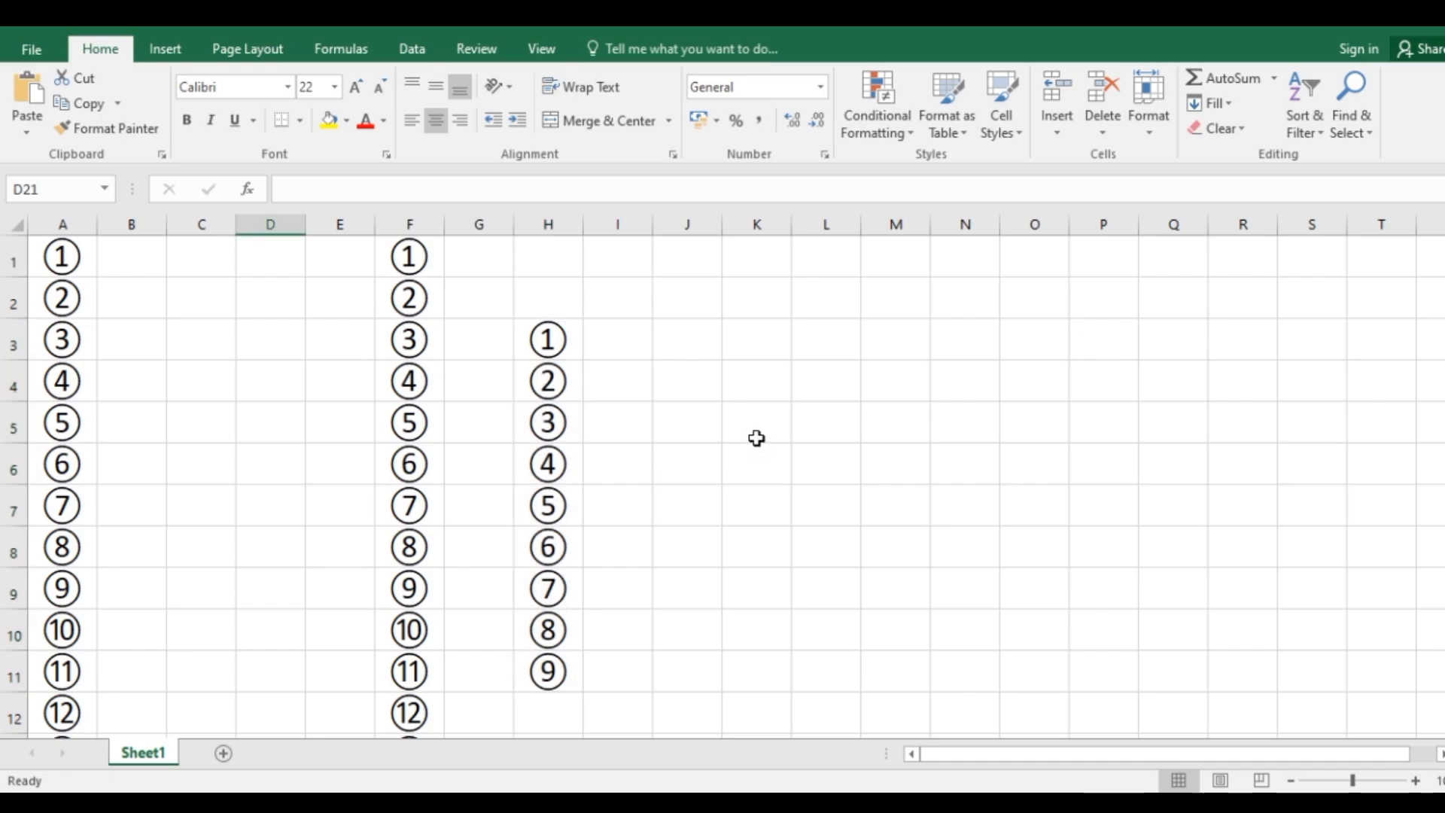
Paste the copied formula text =UNICHAR(ROW()+9311) into cell D21.
{"action": "scroll", "coordinate": [742, 423], "scroll_direction": "down", "scroll_amount": 5}
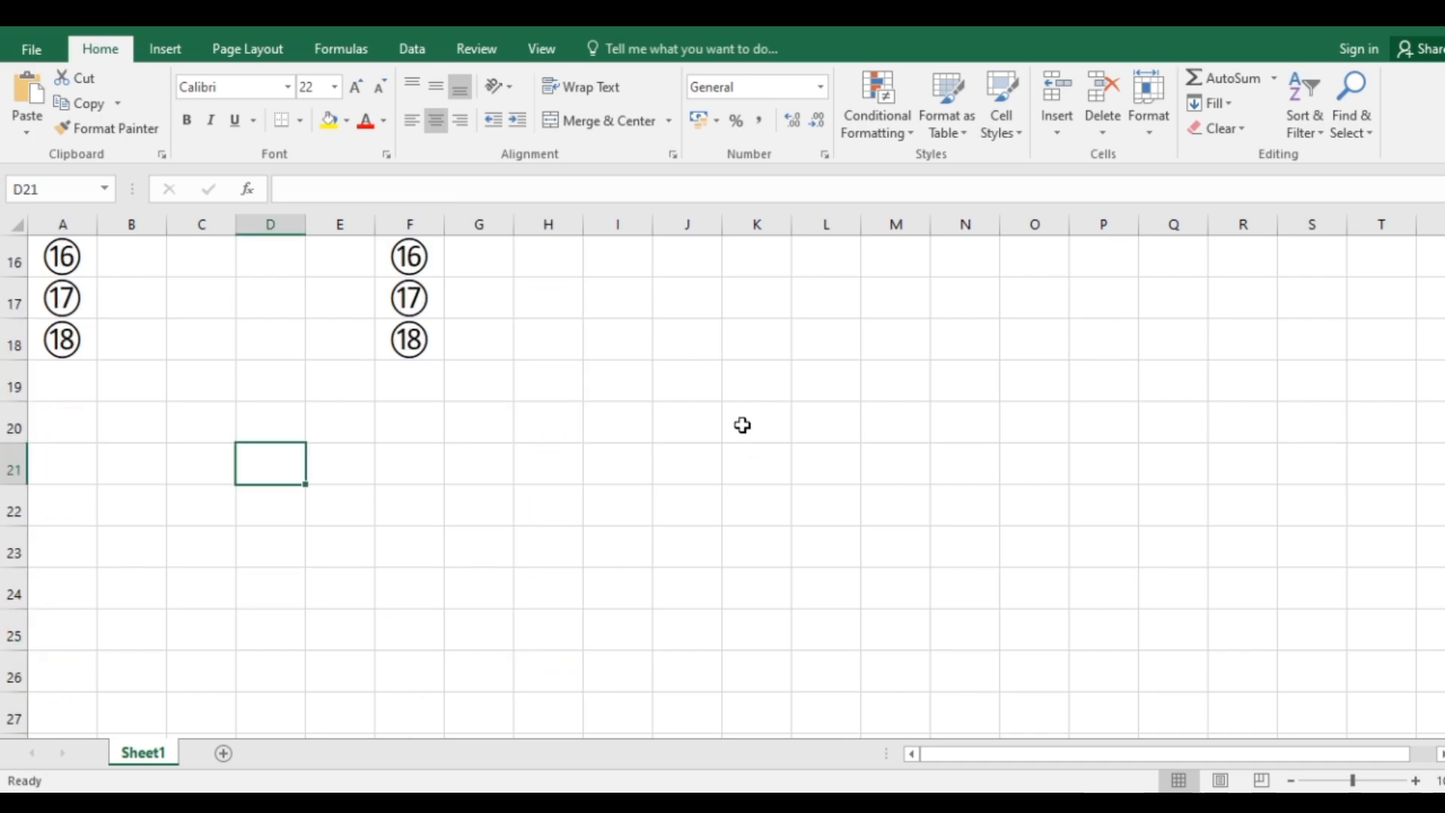
{"action": "scroll", "coordinate": [329, 452], "scroll_direction": "down", "scroll_amount": 1}
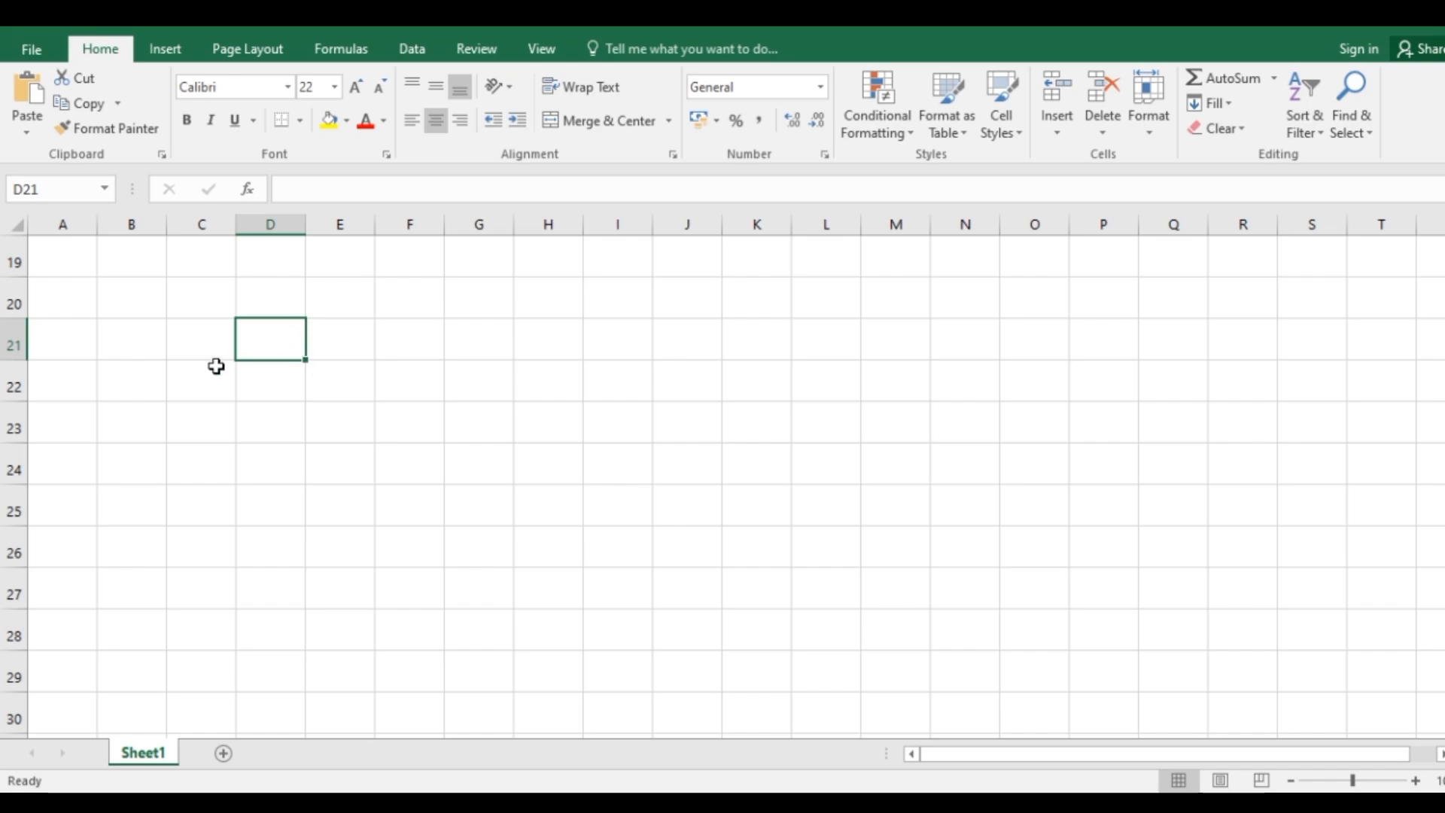
{"action": "double_click", "coordinate": [271, 342]}
{"action": "key", "text": "ctrl+v"}
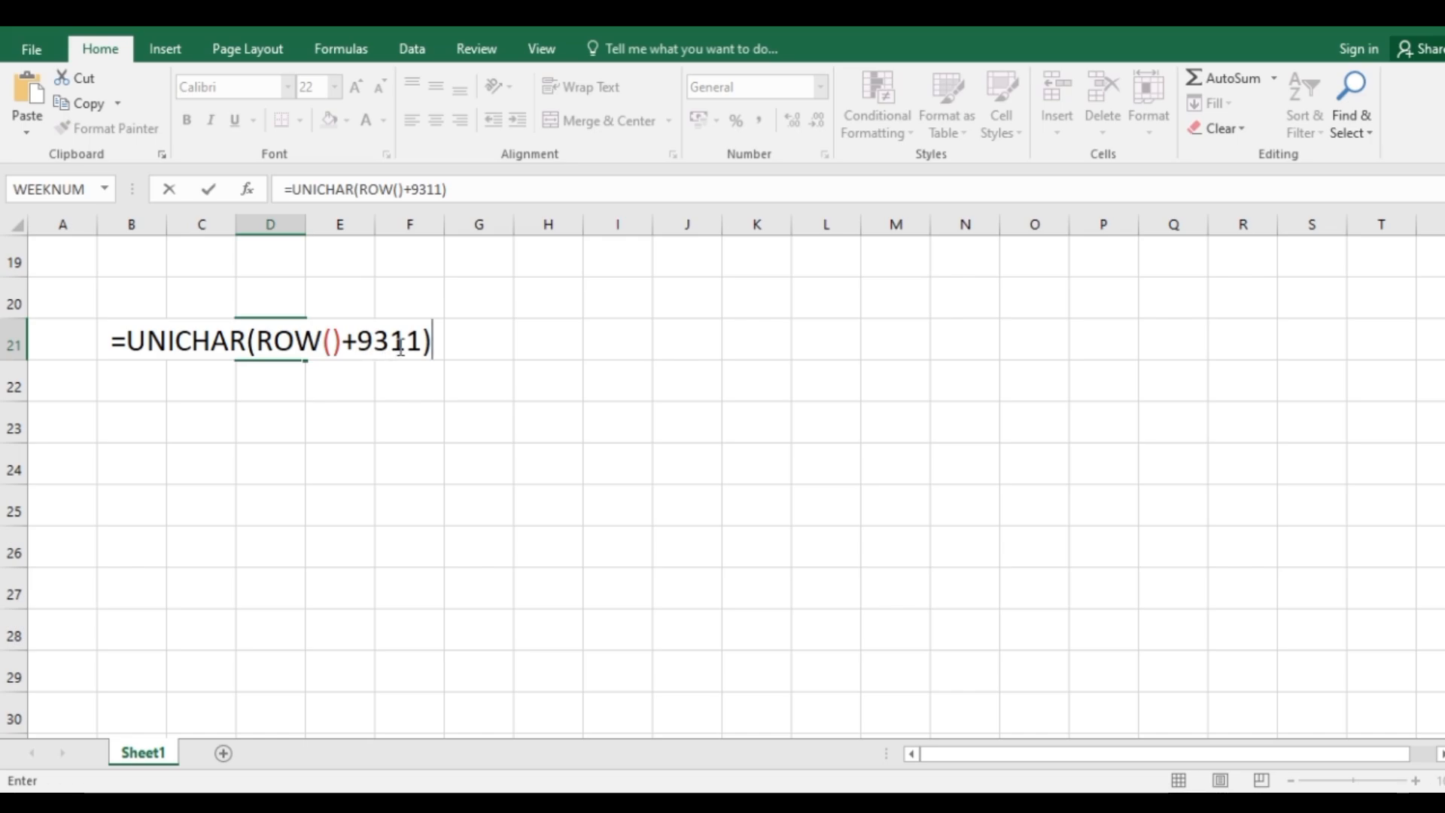
Change the number added to ROW() in the D21 formula to 9291.
{"action": "left_click", "coordinate": [425, 343]}
{"action": "key", "text": "BackSpace"}
{"action": "key", "text": "BackSpace"}
{"action": "key", "text": "BackSpace"}
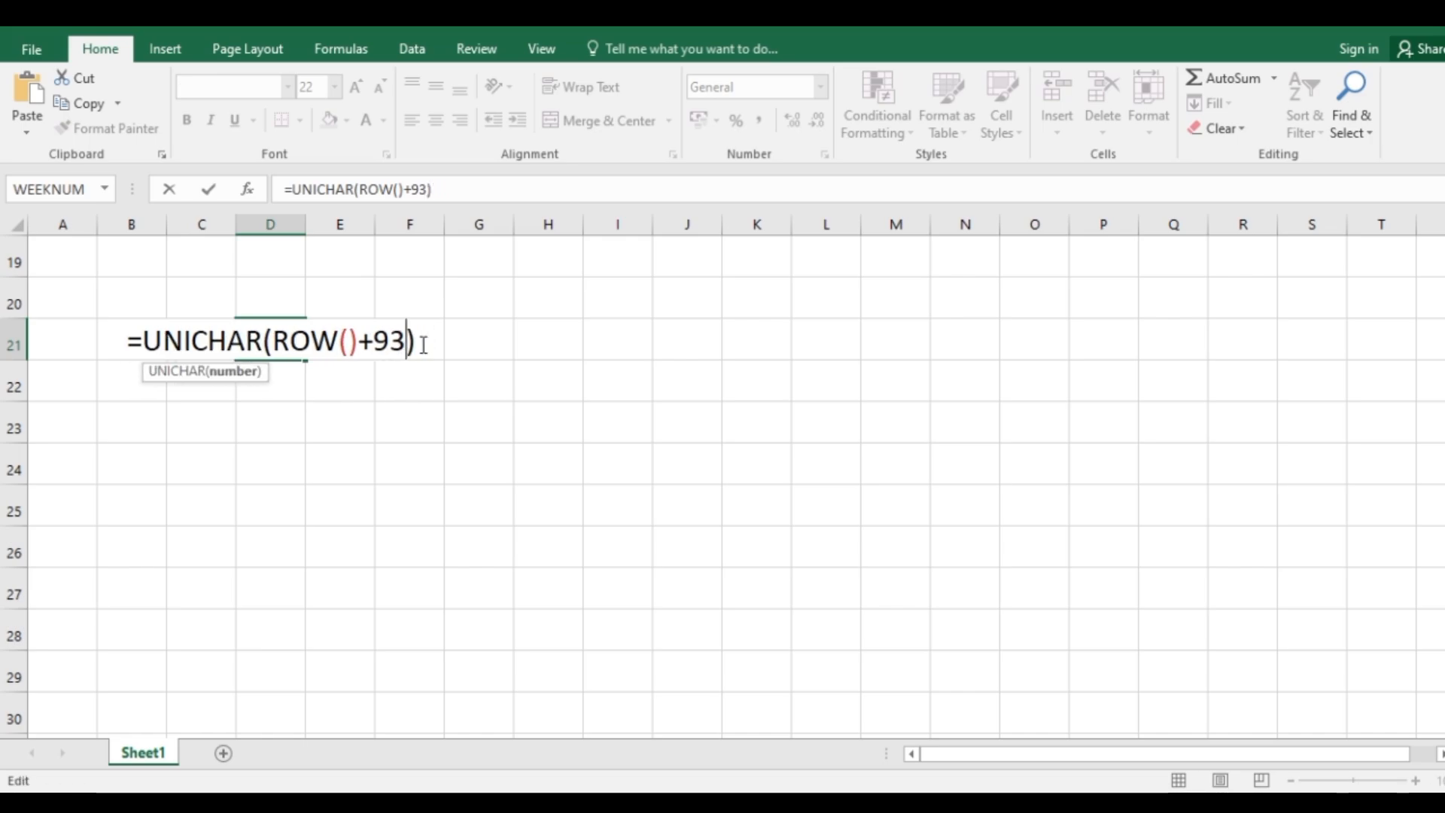
{"action": "type", "text": "291"}
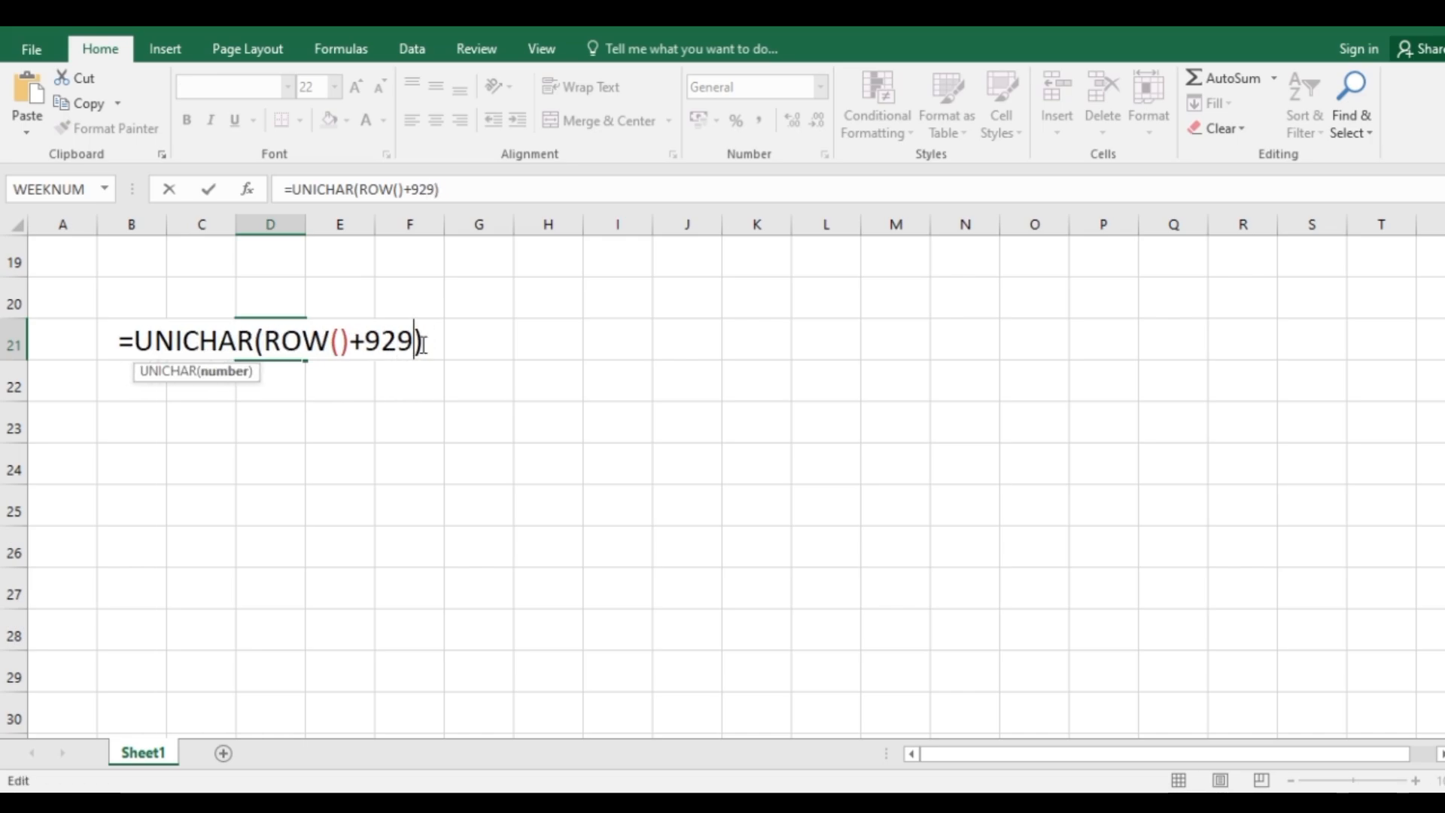
{"action": "key", "text": "Return"}
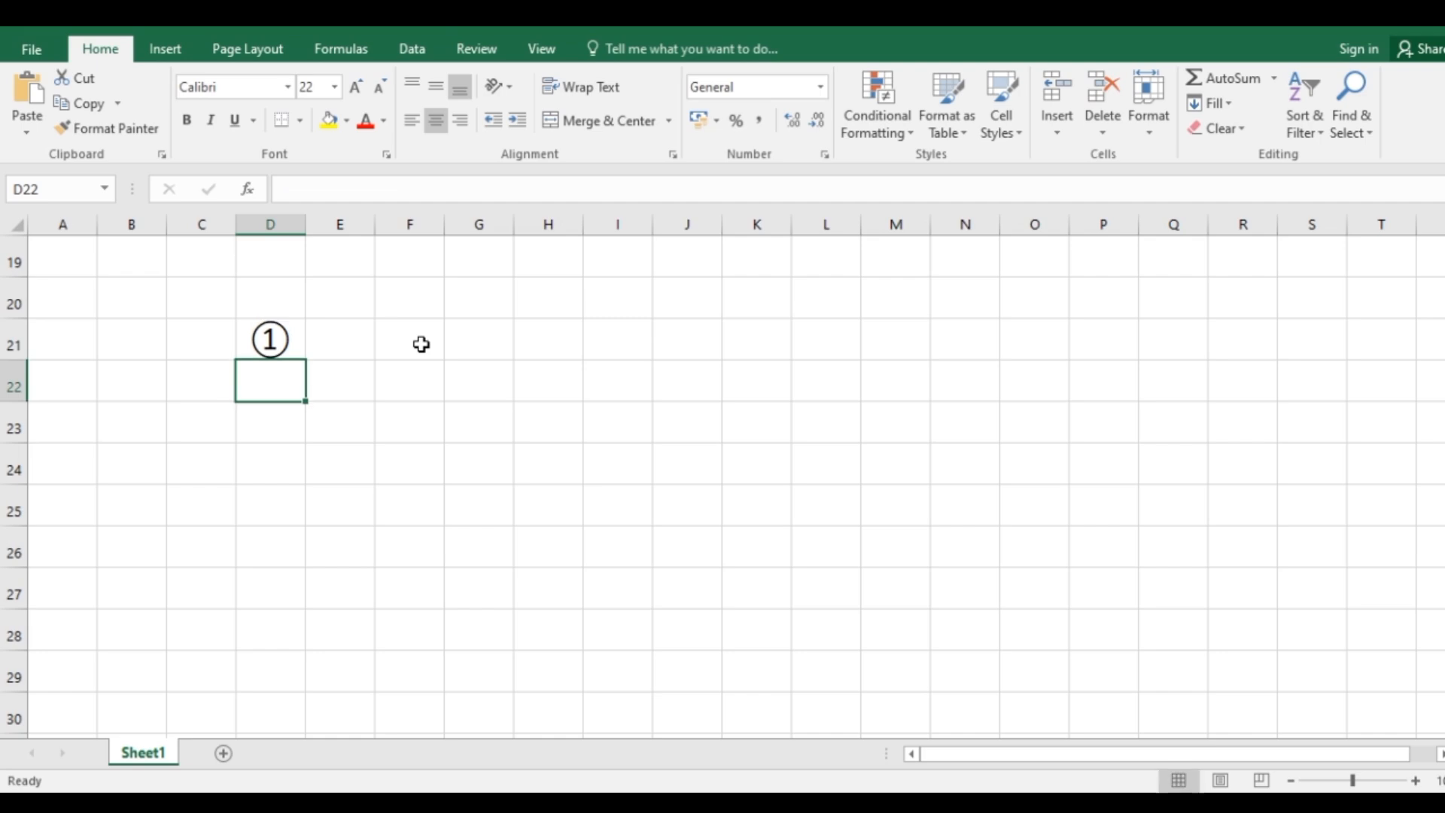
Fill the D21 formula down through D29.
{"action": "left_click", "coordinate": [272, 354]}
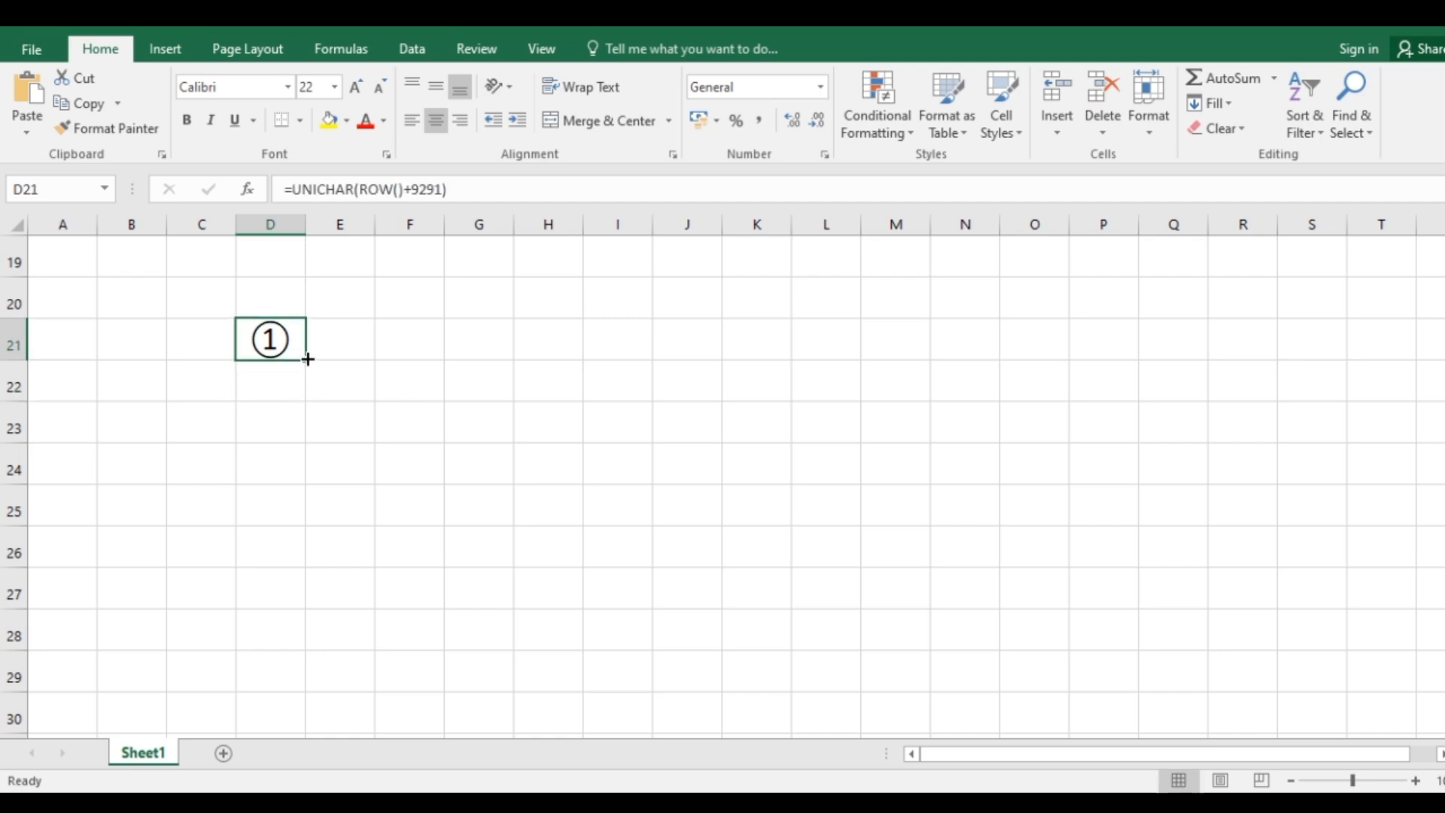
{"action": "left_click_drag", "start_coordinate": [308, 359], "coordinate": [298, 691]}
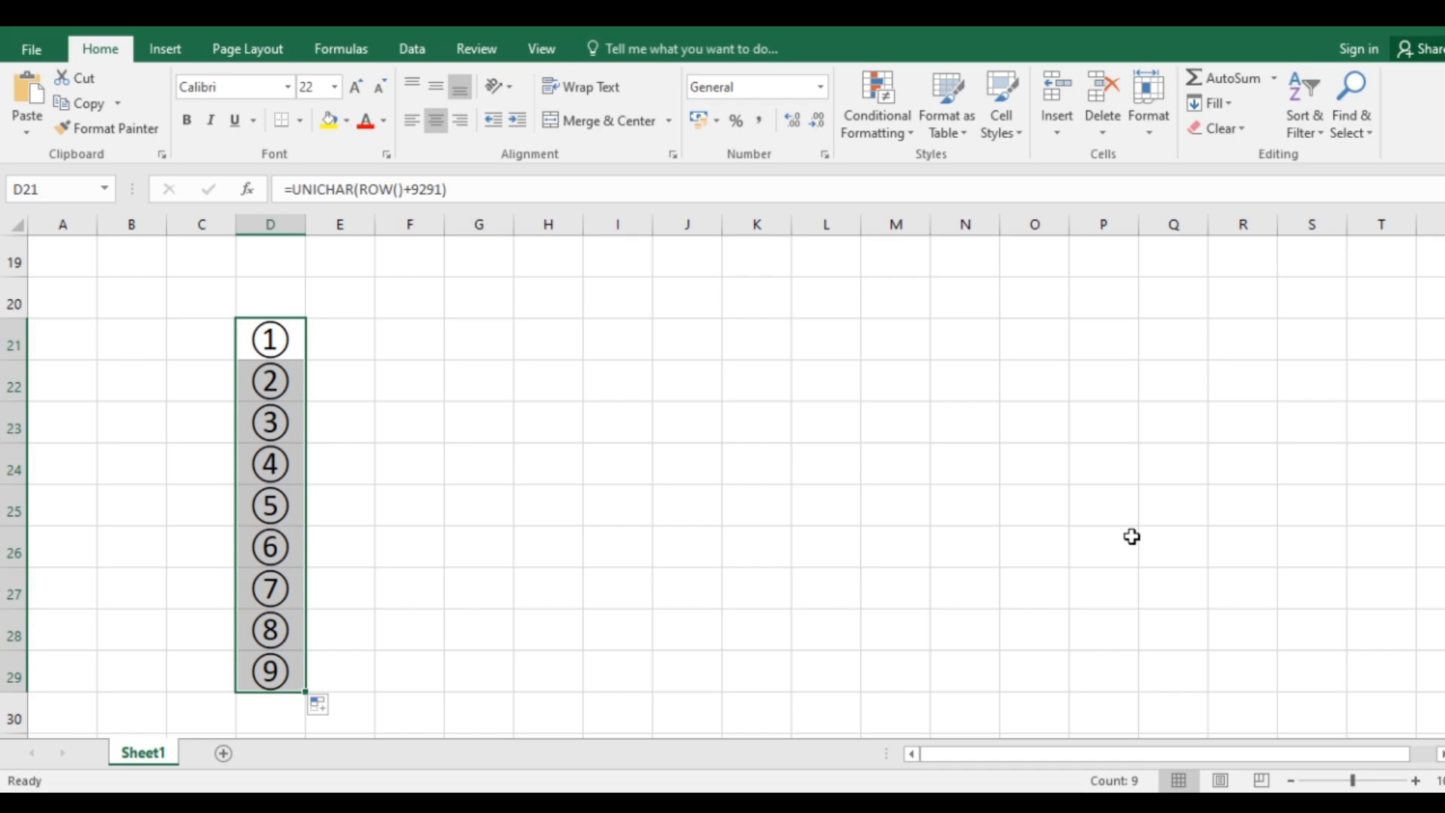
{"action": "scroll", "coordinate": [1055, 607], "scroll_direction": "up", "scroll_amount": 4}
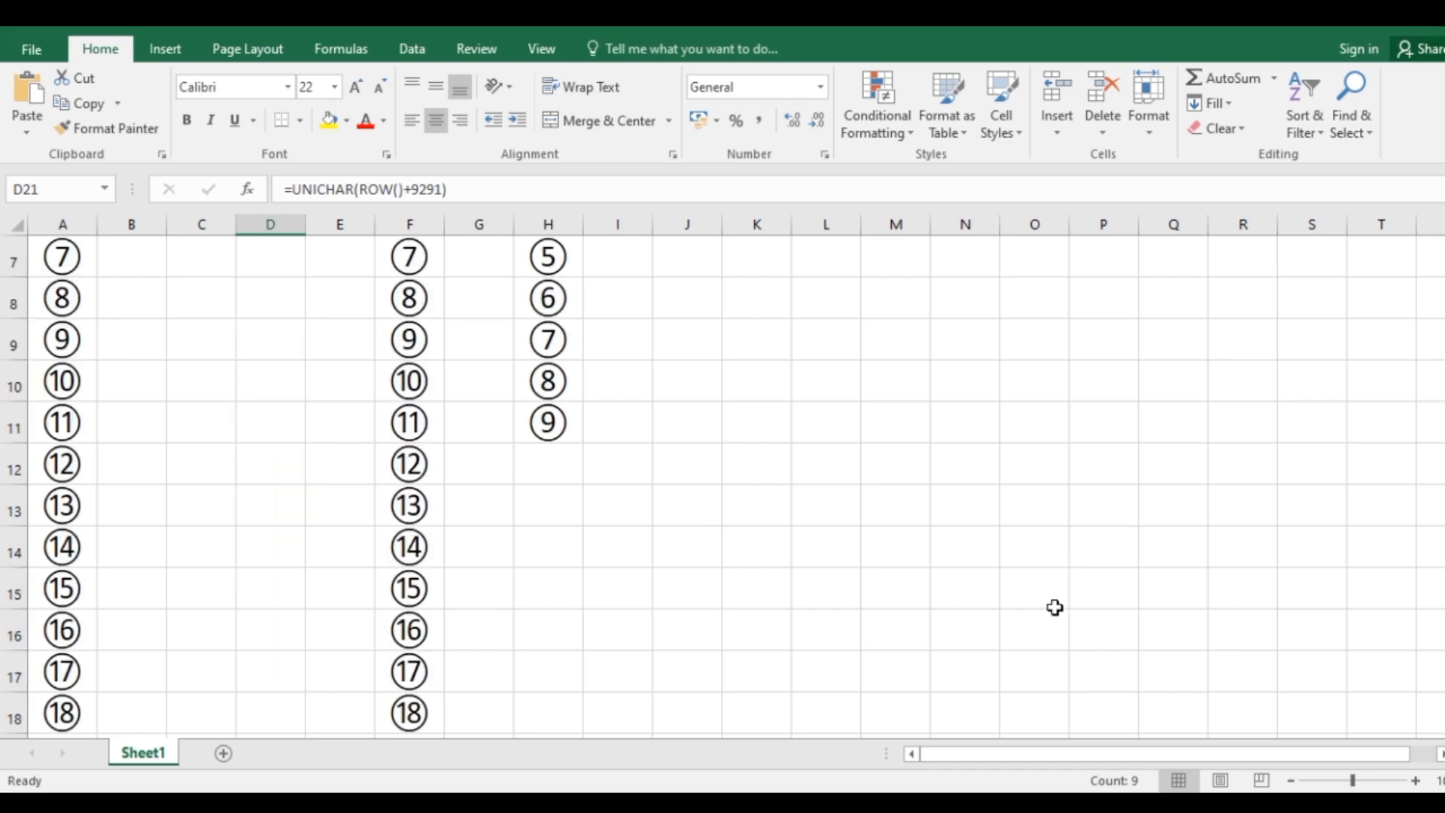
{"action": "scroll", "coordinate": [1054, 607], "scroll_direction": "up", "scroll_amount": 2}
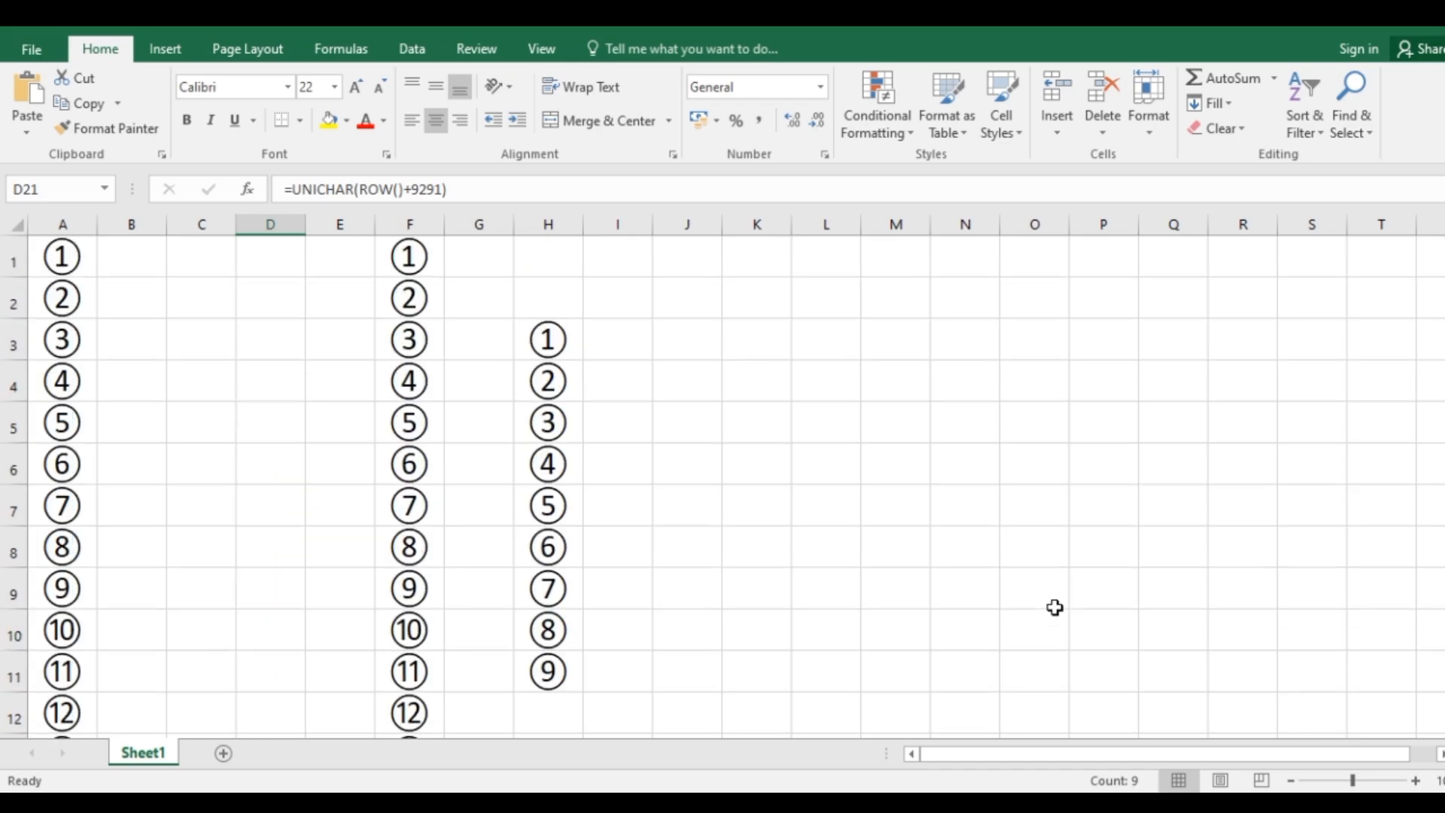